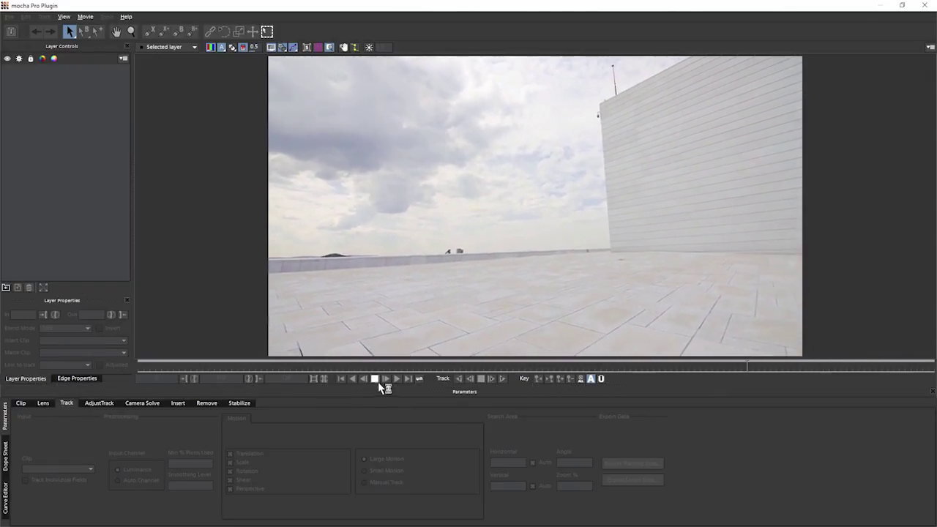
# Stop the clip's playback and show the input clip settings for lens calibration
pyautogui.click(374, 379)
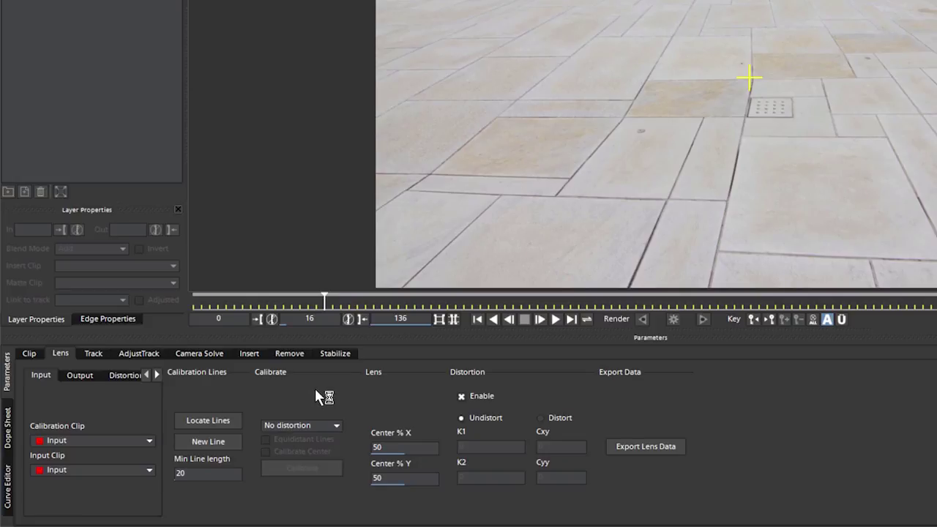
pyautogui.click(70, 373)
pyautogui.click(40, 375)
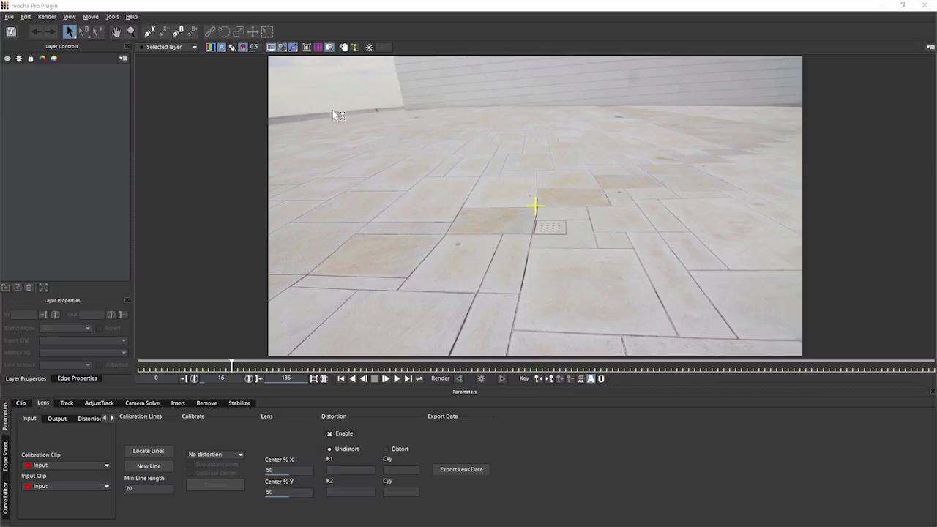
# Scrub through the clip to frame 6 and locate the calibration lines on that frame
pyautogui.moveTo(231, 365); pyautogui.dragTo(933, 365)
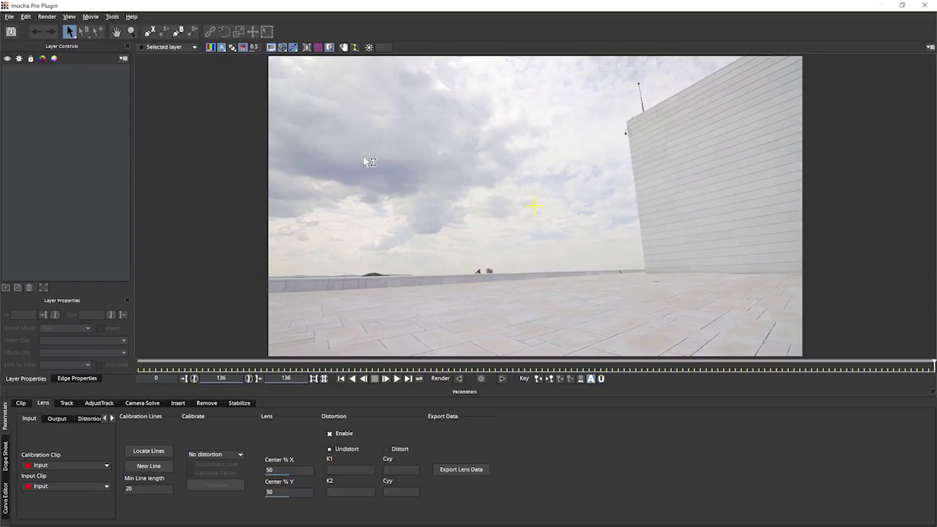
pyautogui.click(407, 367)
pyautogui.moveTo(419, 366); pyautogui.dragTo(278, 365)
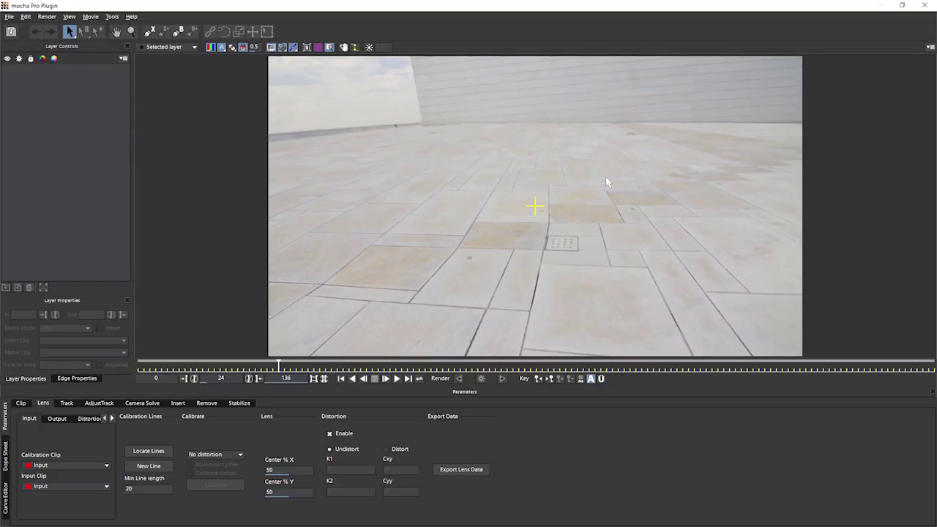
pyautogui.moveTo(278, 366); pyautogui.dragTo(170, 364)
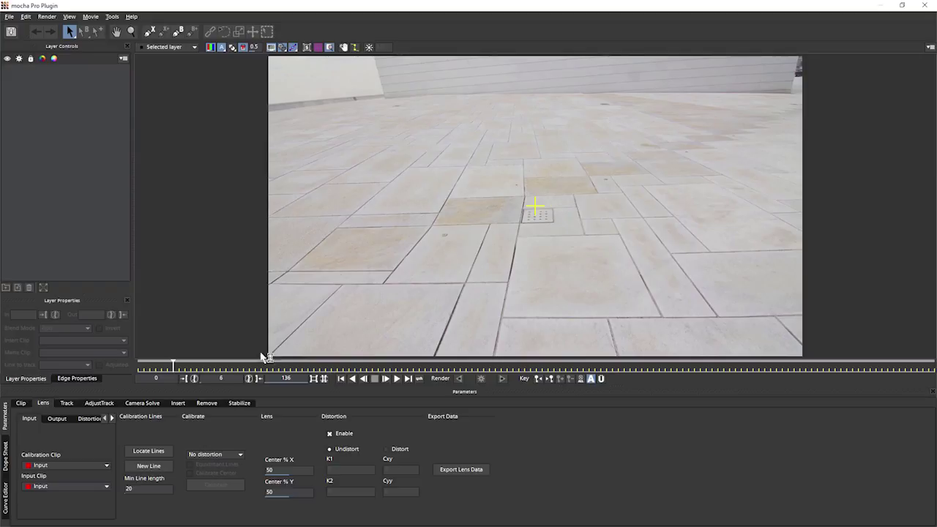
pyautogui.click(166, 452)
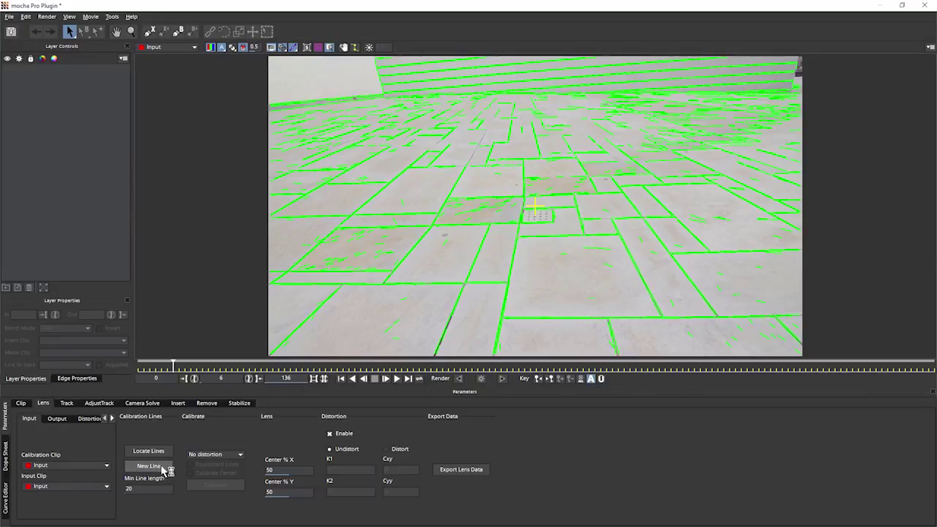
# Mark two separate calibration lines along the upper seams of the building wall
pyautogui.click(415, 73)
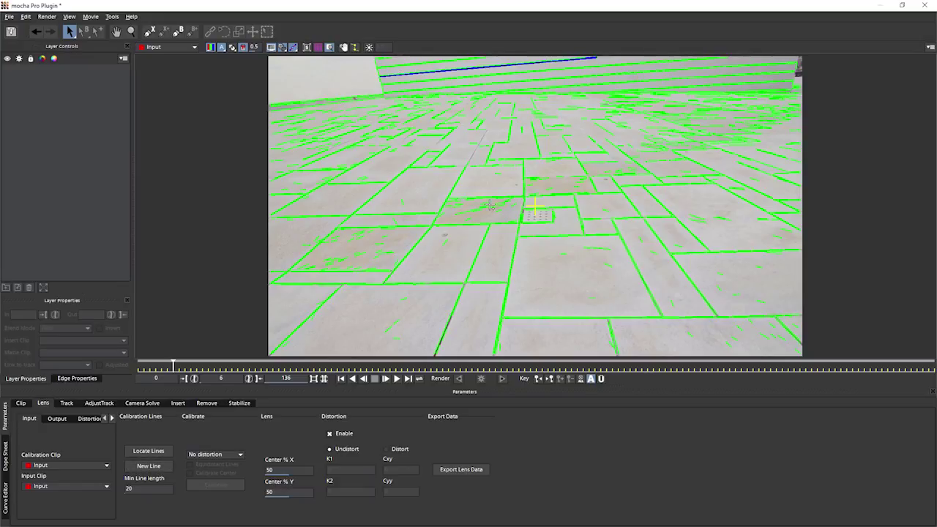
pyautogui.click(532, 73)
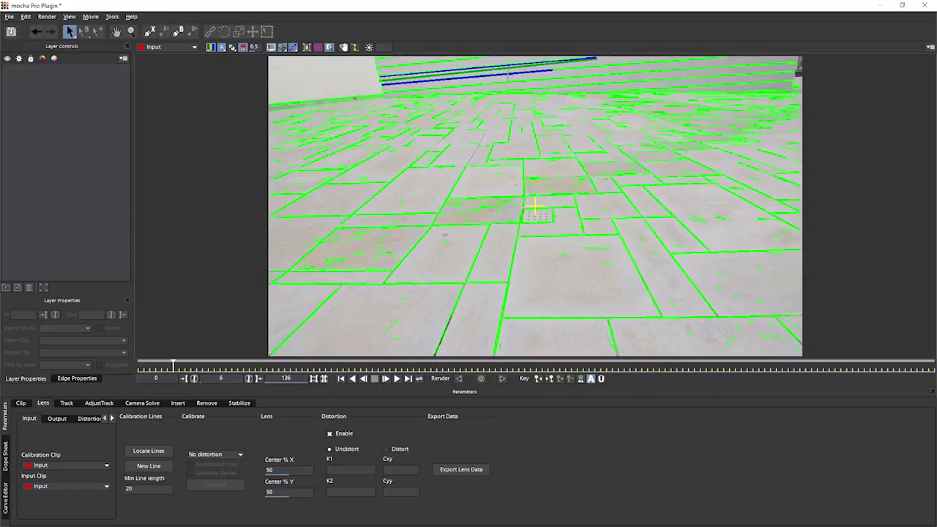
pyautogui.click(508, 74)
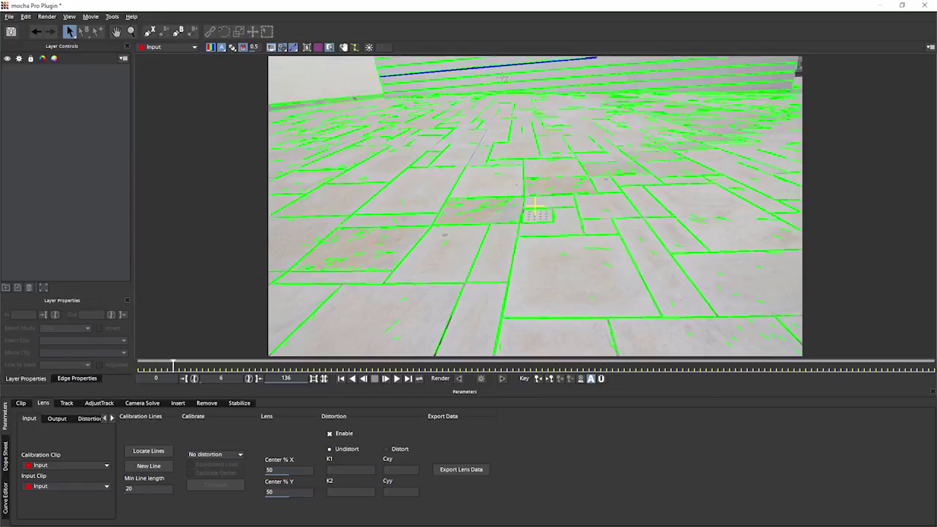
pyautogui.click(149, 466)
pyautogui.click(382, 83)
pyautogui.click(582, 71)
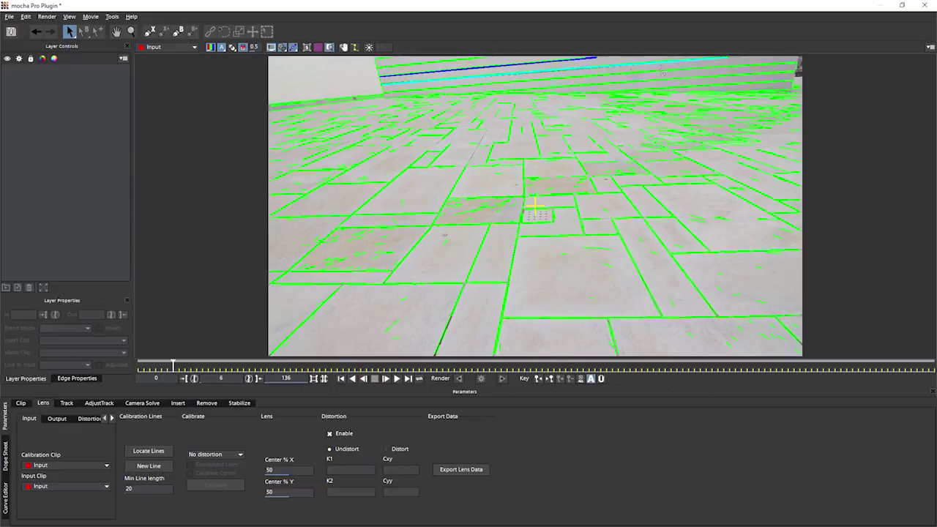
# Mark two more calibration lines along the lower wall seams, joining their detected segments across the wall
pyautogui.rightClick(731, 57)
pyautogui.click(571, 89)
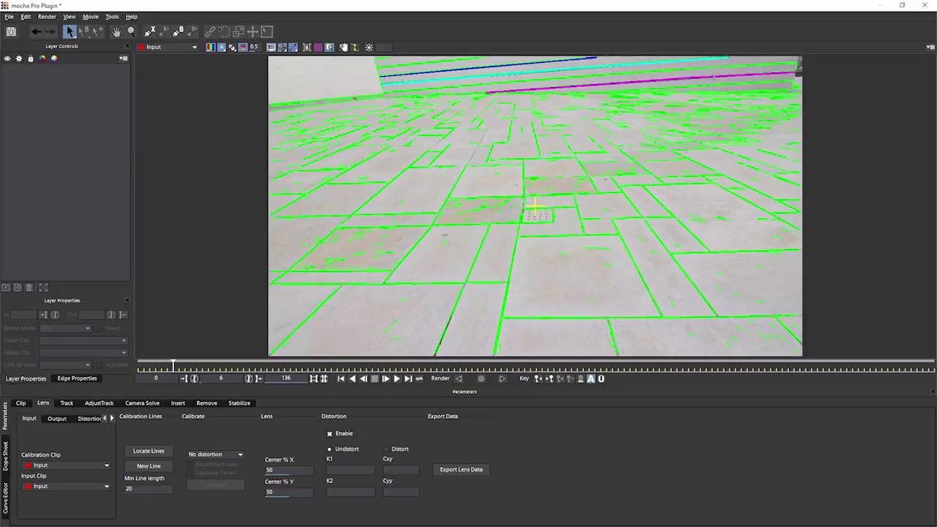
pyautogui.click(466, 86)
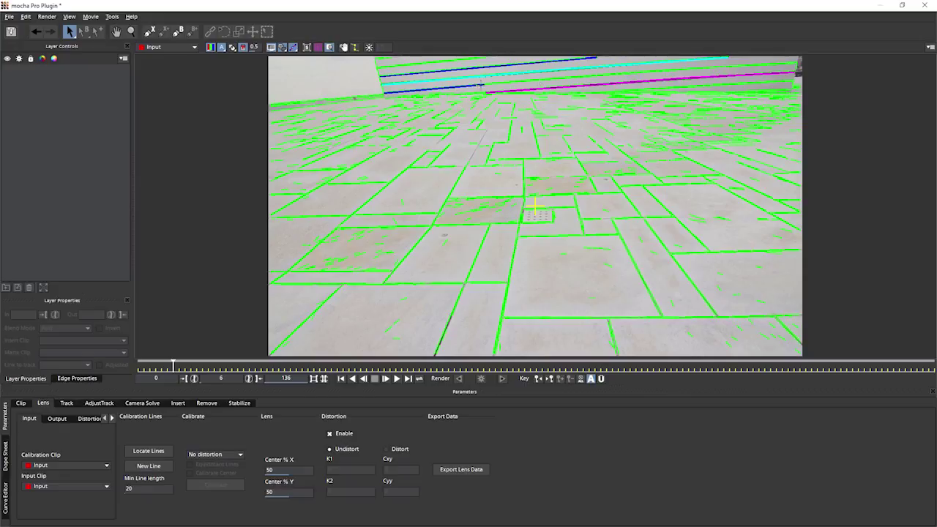
pyautogui.click(531, 83)
pyautogui.click(749, 67)
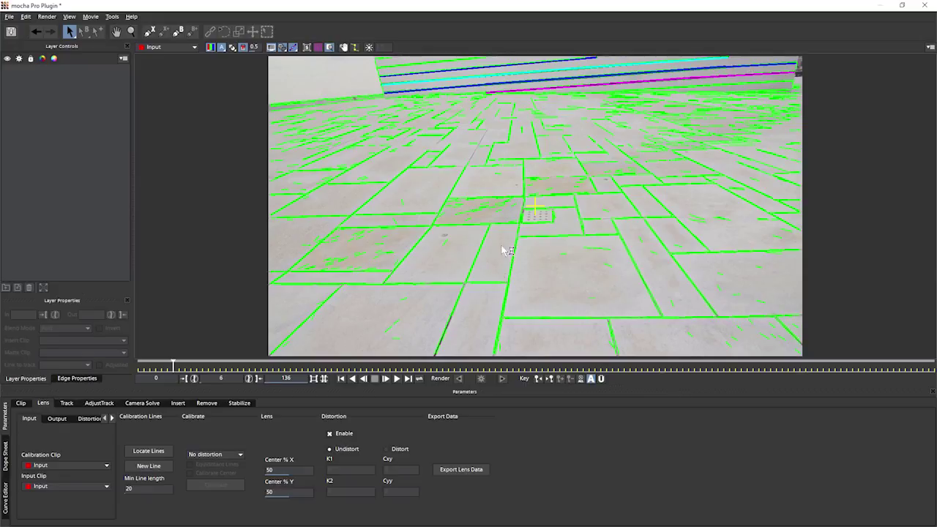
# Mark calibration lines along the low ledge beside the wall and the two long horizontal paving joints in the foreground
pyautogui.click(296, 111)
pyautogui.click(362, 100)
pyautogui.click(625, 319)
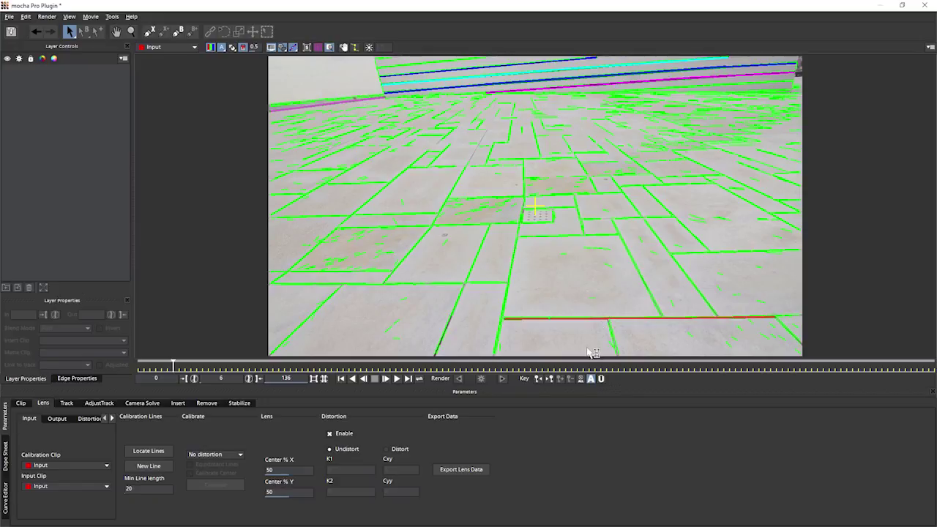
pyautogui.click(351, 284)
pyautogui.click(413, 282)
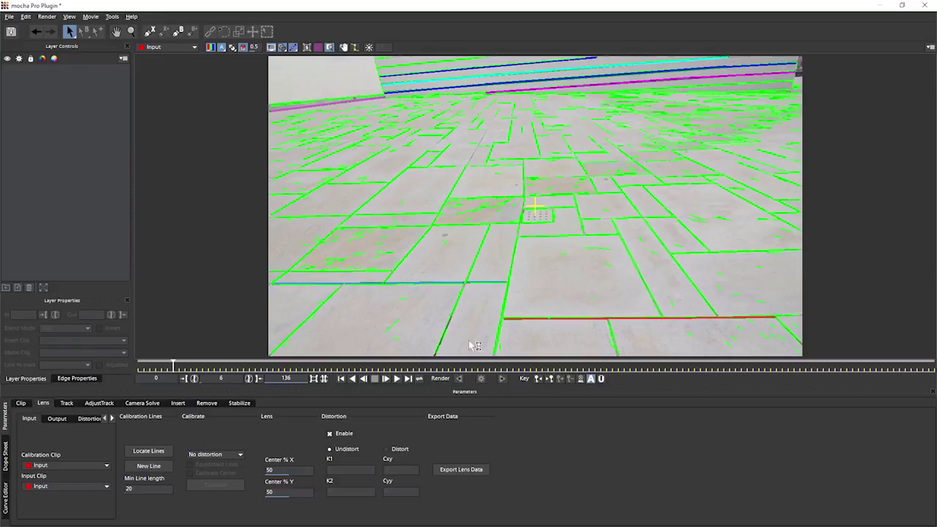
# Mark the horizontal joint in the left mid-floor and the two long joints running from the foreground toward the drain grate
pyautogui.click(315, 215)
pyautogui.click(392, 213)
pyautogui.click(435, 342)
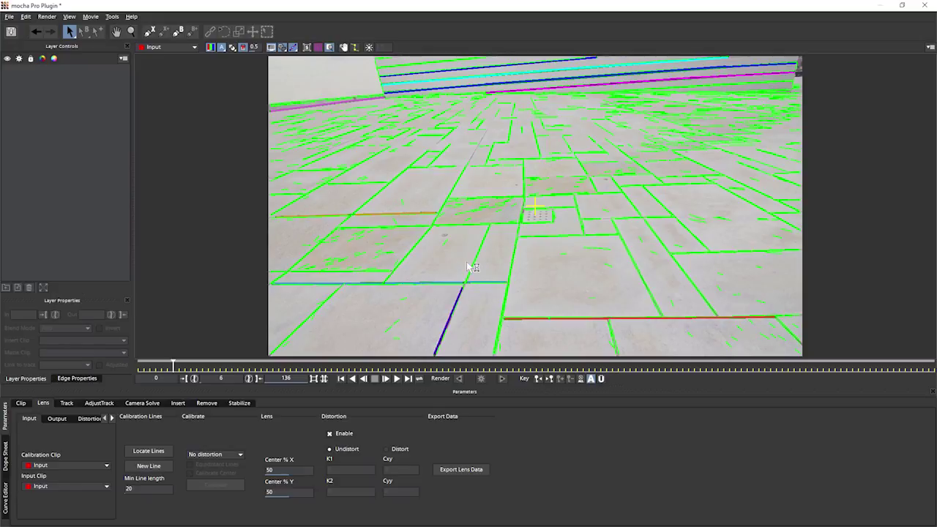
pyautogui.click(485, 229)
pyautogui.click(496, 334)
pyautogui.click(517, 228)
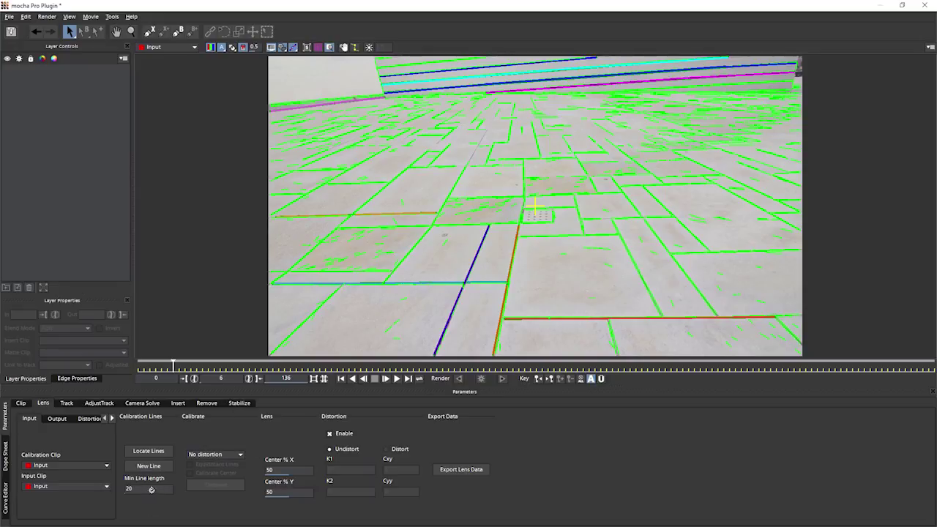
# Try minimum line lengths of 570, 199 and 0 for the detected calibration lines
pyautogui.click(148, 489)
pyautogui.moveTo(153, 498)
pyautogui.mouseDown()
pyautogui.moveTo(115, 507)
pyautogui.moveTo(98, 479)
pyautogui.moveTo(141, 466)
pyautogui.moveTo(166, 475)
pyautogui.moveTo(153, 506)
pyautogui.moveTo(186, 475)
pyautogui.moveTo(163, 485)
pyautogui.mouseUp()
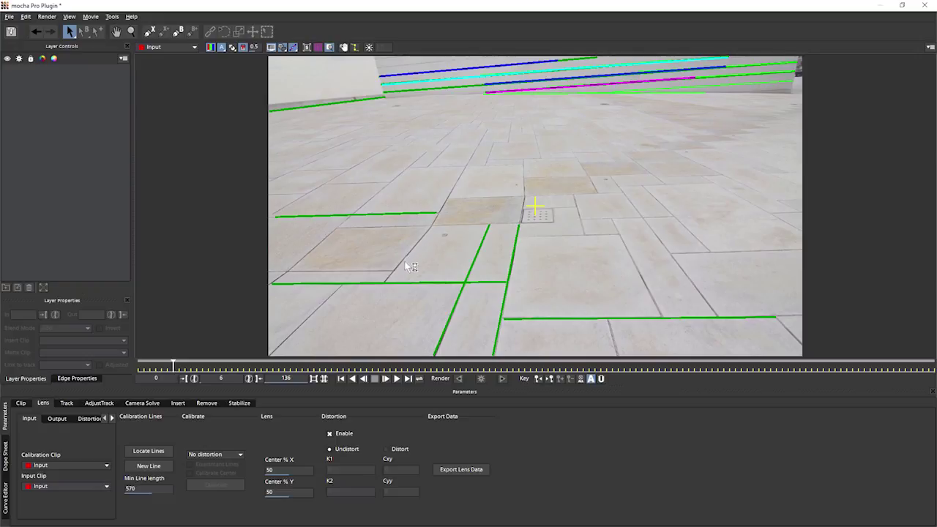
pyautogui.doubleClick(150, 488)
pyautogui.write('199')
pyautogui.press('Return')
pyautogui.moveTo(150, 439); pyautogui.dragTo(174, 465)
pyautogui.press('BackSpace')
pyautogui.press('BackSpace')
pyautogui.press('BackSpace')
pyautogui.write('0')
pyautogui.press('Return')
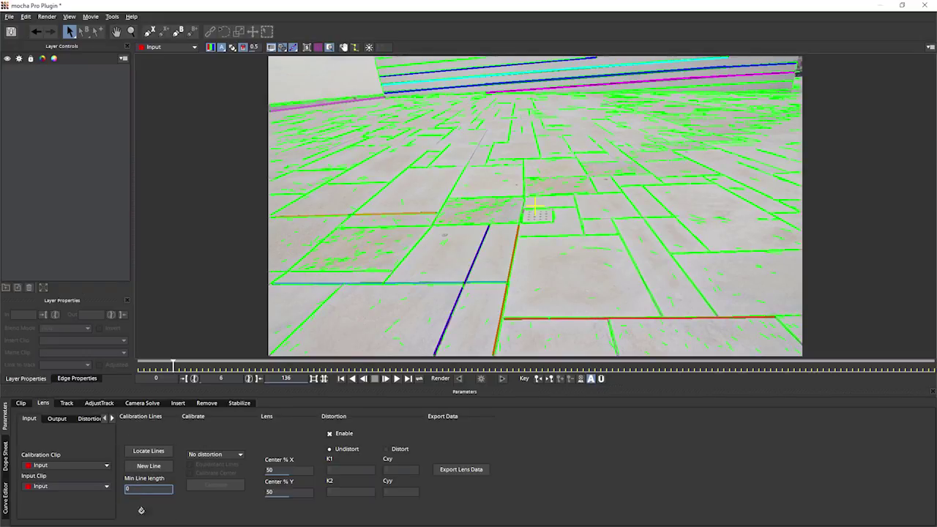
# Set the minimum line length to 81 and mark the diagonal joints across the left half of the floor as calibration lines
pyautogui.moveTo(161, 515); pyautogui.dragTo(86, 488)
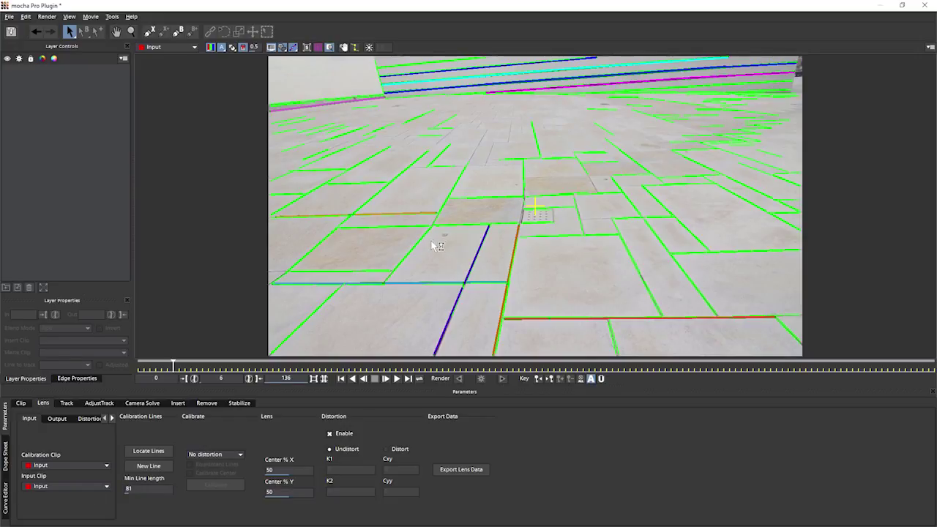
pyautogui.click(461, 173)
pyautogui.click(395, 179)
pyautogui.click(300, 198)
pyautogui.click(362, 162)
pyautogui.click(355, 144)
pyautogui.click(412, 119)
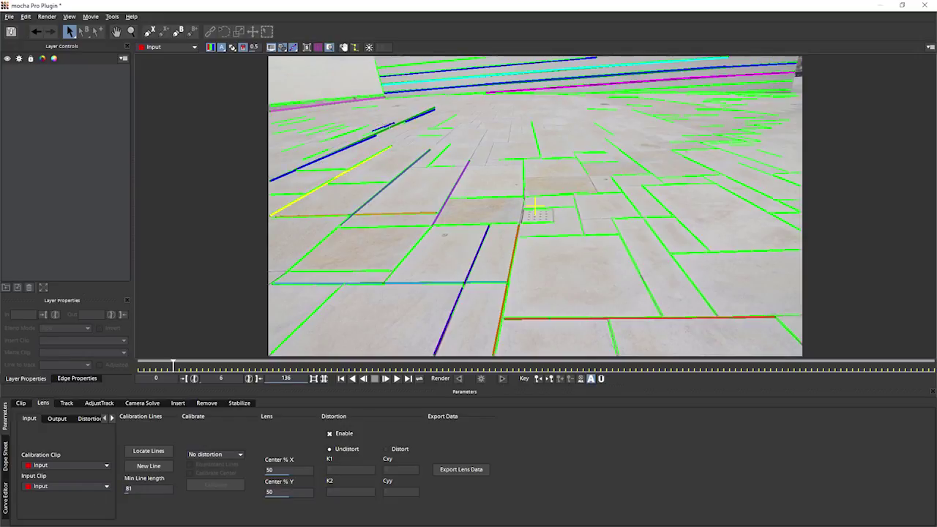
# Mark diagonal and horizontal joints in the right half and centre of the floor, plus a short horizontal joint on the left
pyautogui.click(627, 152)
pyautogui.click(748, 185)
pyautogui.click(688, 186)
pyautogui.click(733, 254)
pyautogui.click(736, 112)
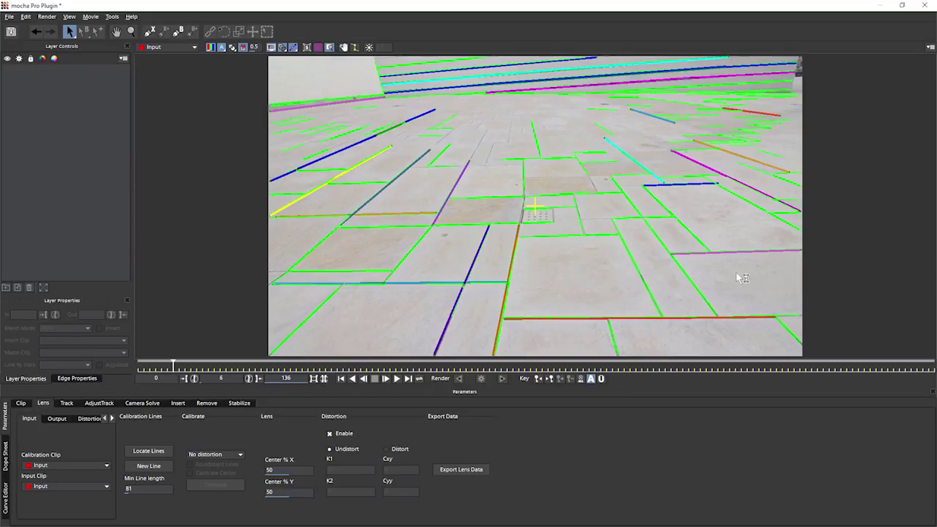
pyautogui.click(348, 183)
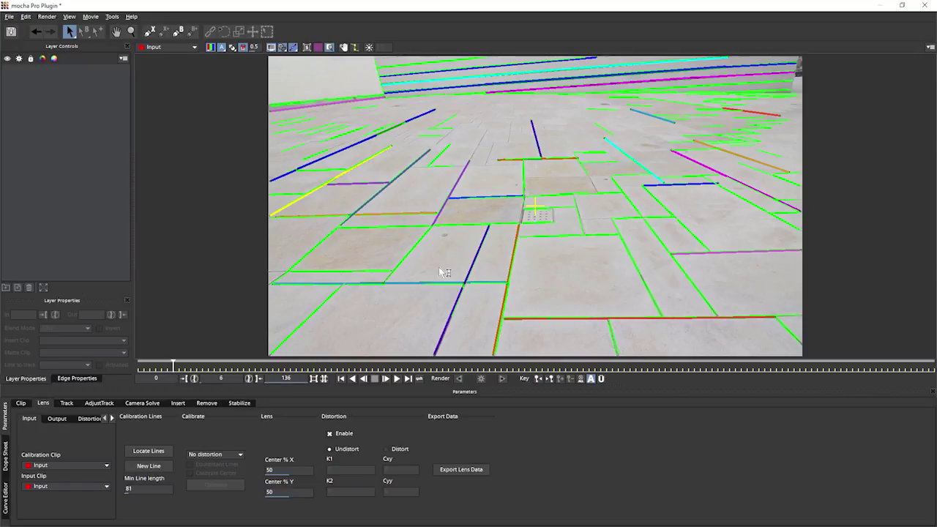
# Try higher minimum line lengths, up to 994, to filter the detected lines
pyautogui.doubleClick(146, 488)
pyautogui.write('109')
pyautogui.moveTo(95, 477); pyautogui.dragTo(165, 509)
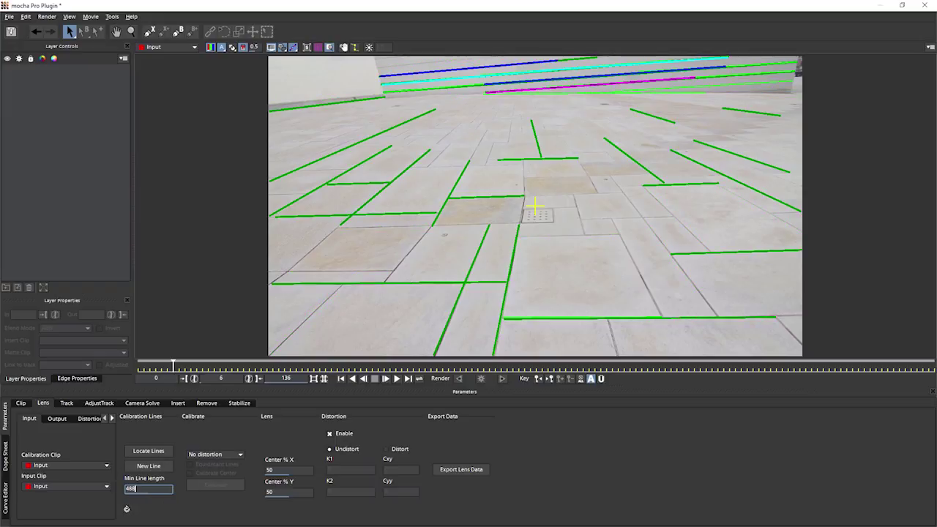
pyautogui.press('BackSpace')
pyautogui.press('BackSpace')
pyautogui.press('BackSpace')
pyautogui.write('649')
pyautogui.press('BackSpace')
pyautogui.press('BackSpace')
pyautogui.press('BackSpace')
pyautogui.write('994')
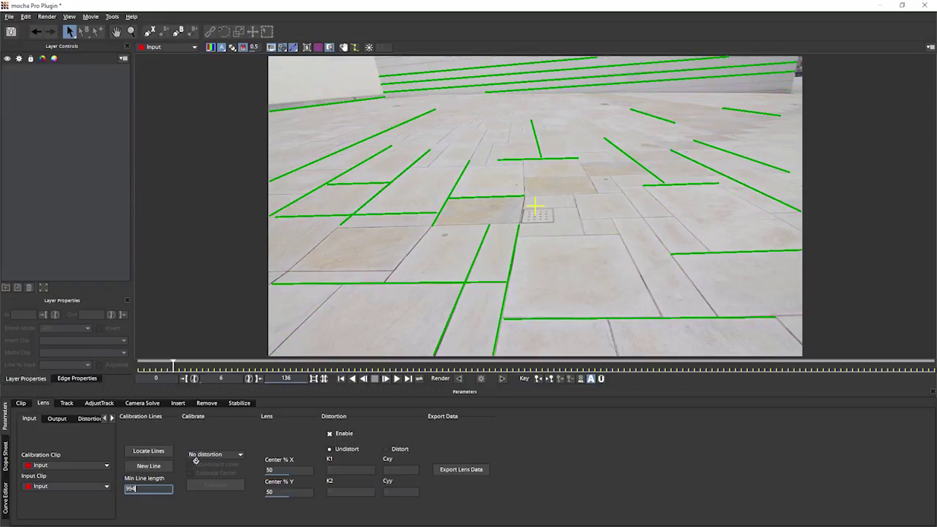
pyautogui.moveTo(196, 461); pyautogui.dragTo(200, 443)
# Set the minimum line length to 40 and mark the remaining long diagonal joints in the left and right foreground
pyautogui.doubleClick(143, 488)
pyautogui.write('26')
pyautogui.press('Return')
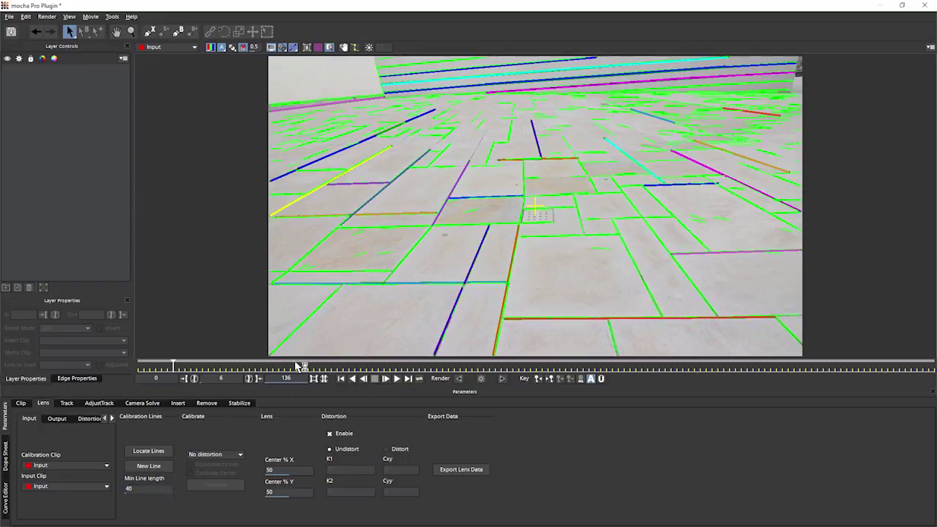
pyautogui.click(308, 318)
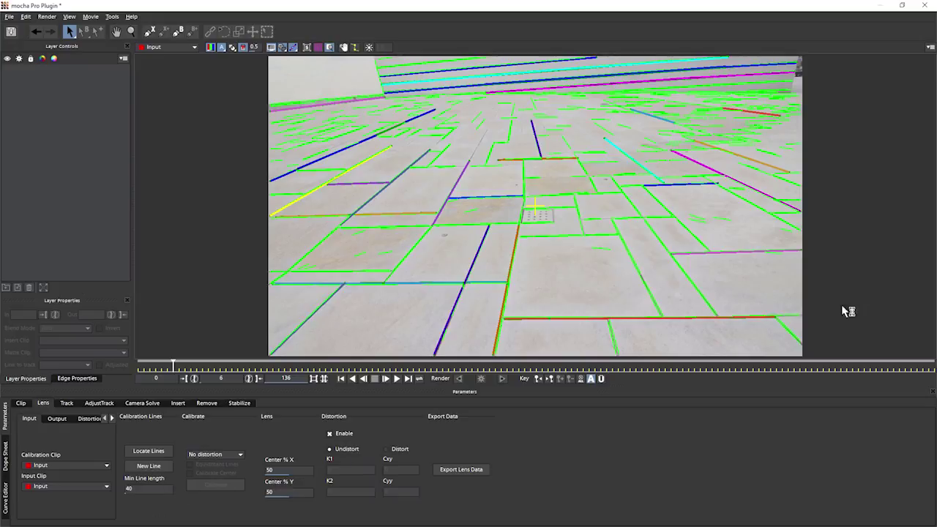
pyautogui.click(792, 331)
pyautogui.click(698, 287)
pyautogui.click(684, 267)
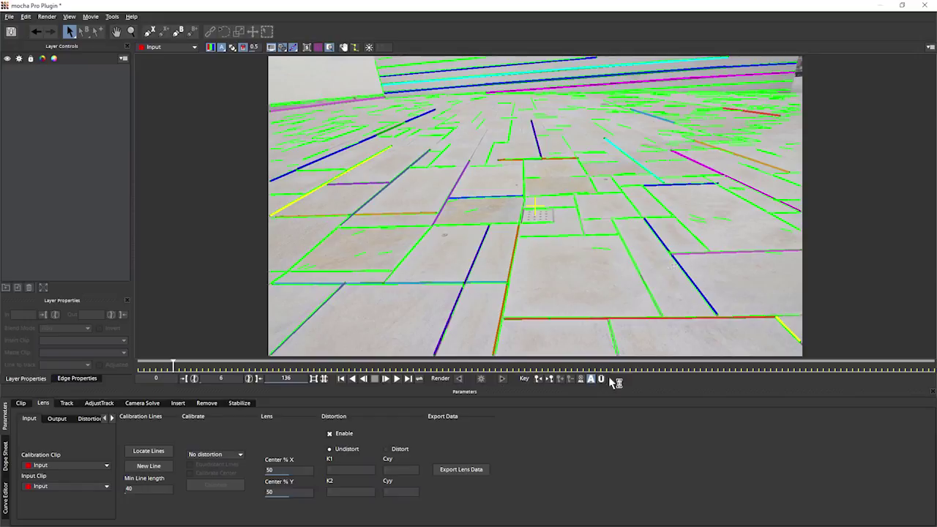
# Set the minimum line length to 200 and choose the 1-Parameter distortion model for the calibration
pyautogui.moveTo(144, 486); pyautogui.dragTo(180, 518)
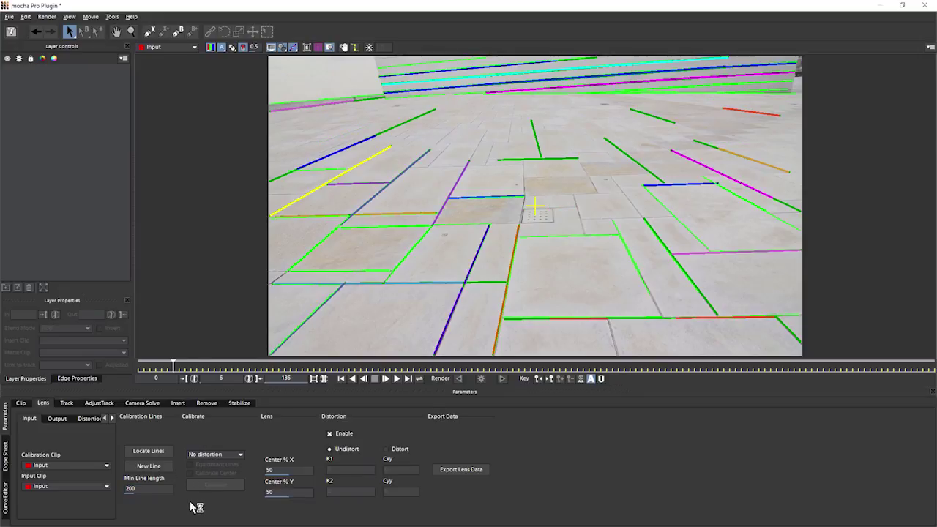
pyautogui.click(219, 455)
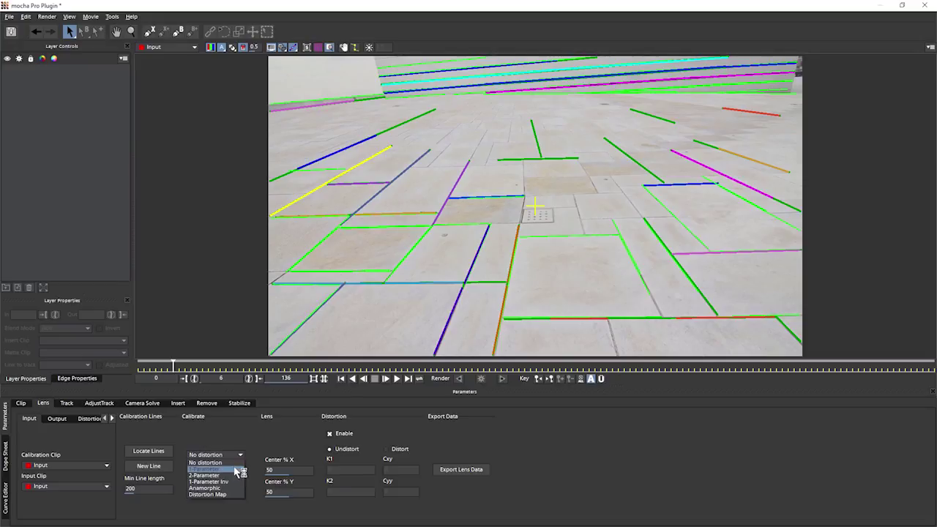
pyautogui.click(236, 469)
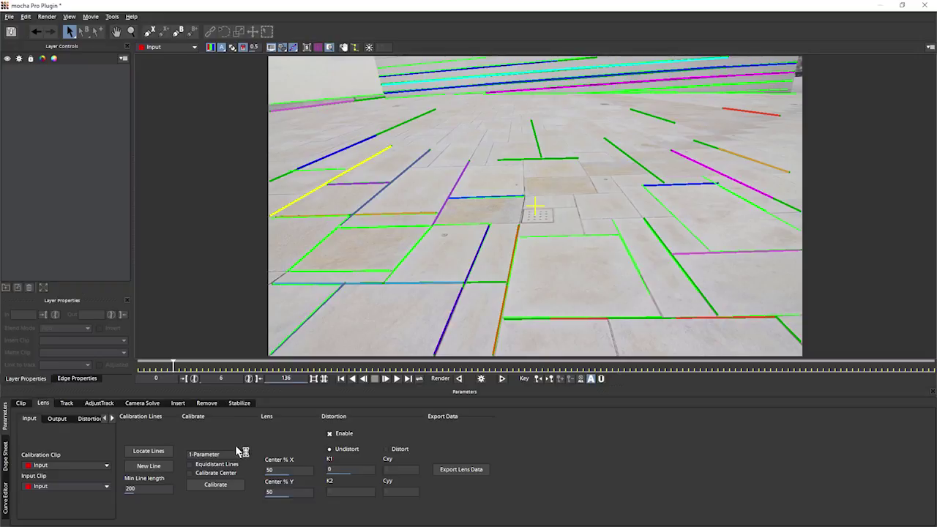
# Try the 2-Parameter distortion model and return to 1-Parameter
pyautogui.click(236, 454)
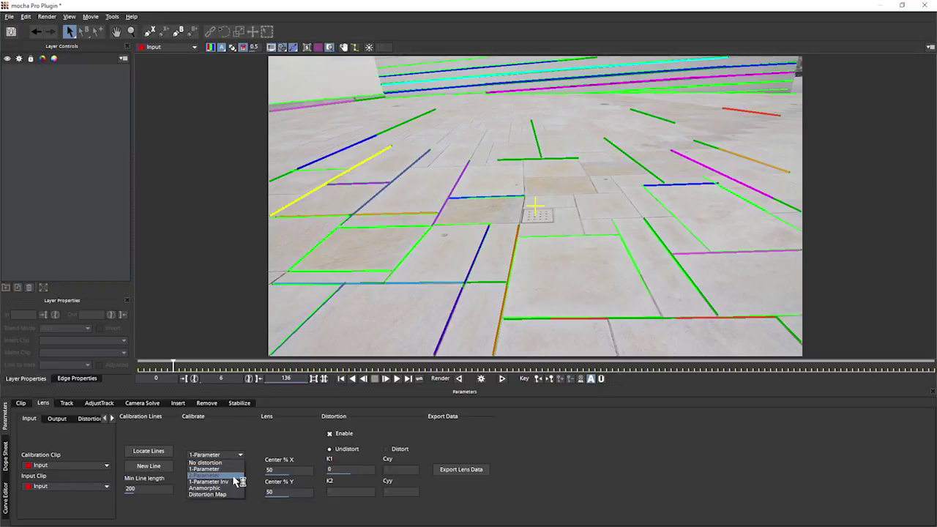
pyautogui.click(234, 475)
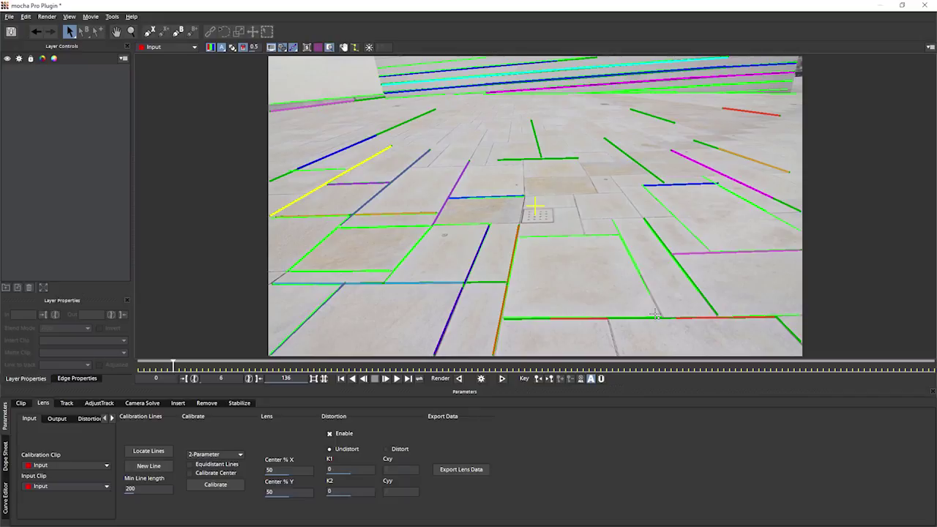
pyautogui.click(240, 456)
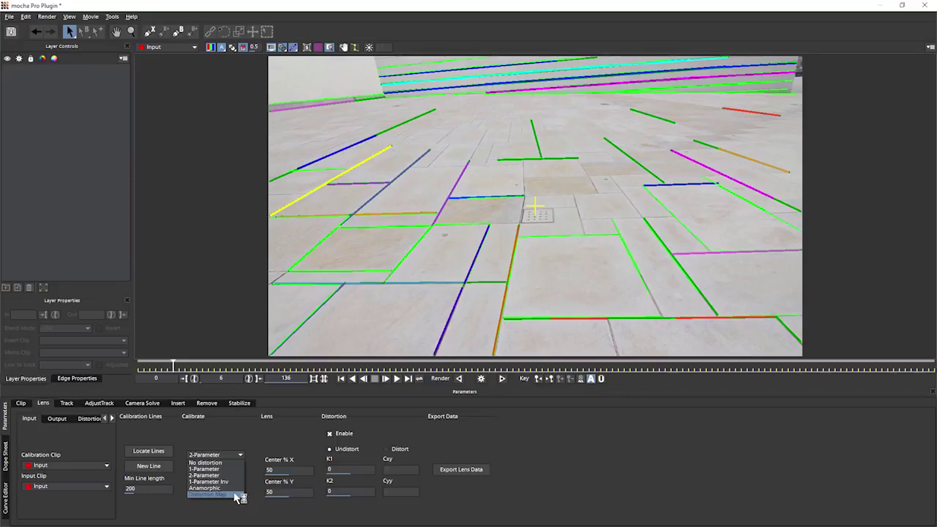
pyautogui.click(235, 469)
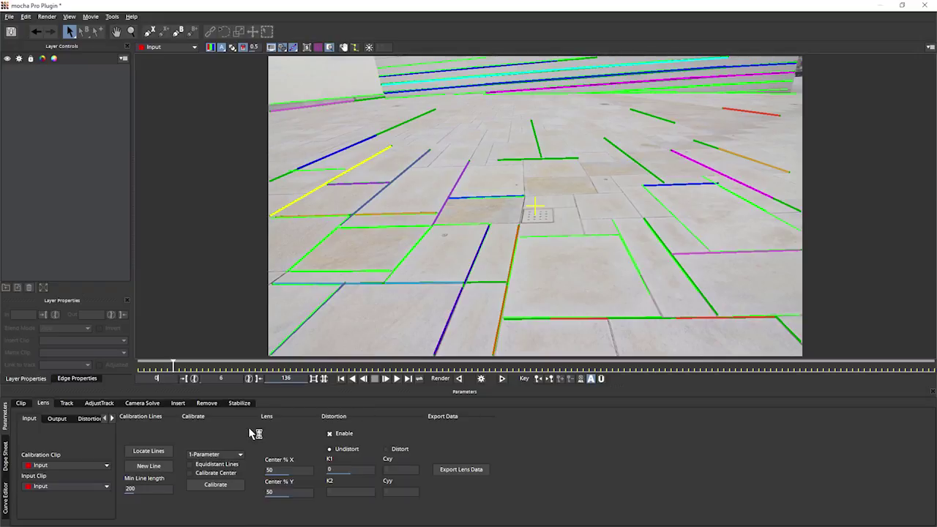
# Run the 1-Parameter lens calibration on the marked lines and overlay the distortion grid on the clip
pyautogui.click(227, 480)
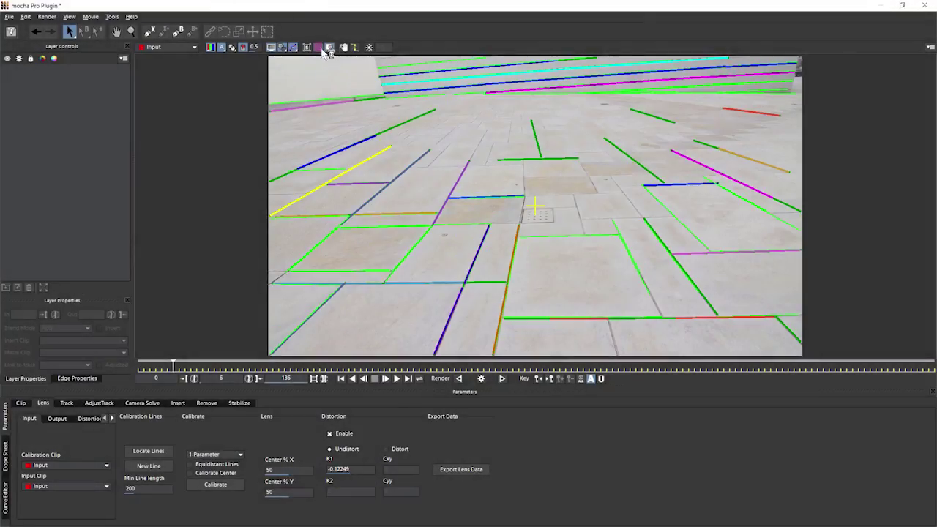
pyautogui.click(321, 48)
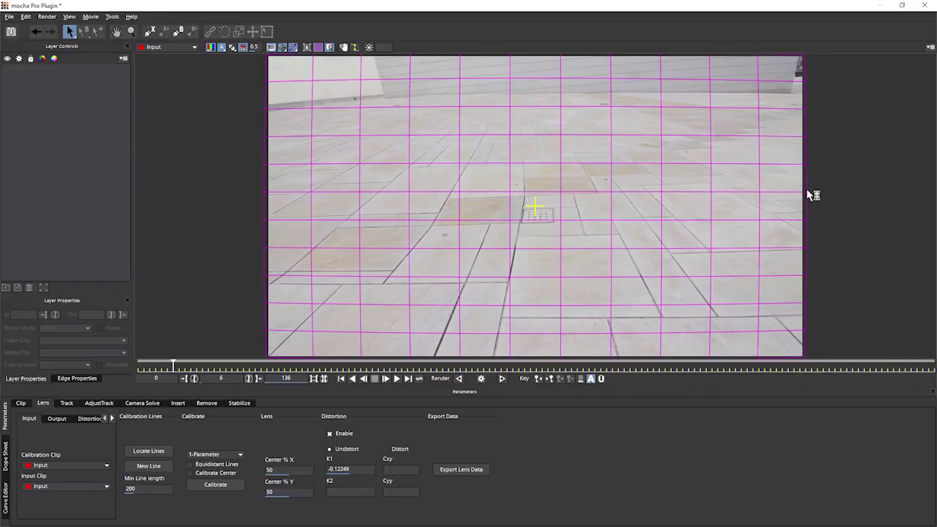
# Try a K1 distortion value of 0.501076 and restore it to -0.12249
pyautogui.doubleClick(349, 471)
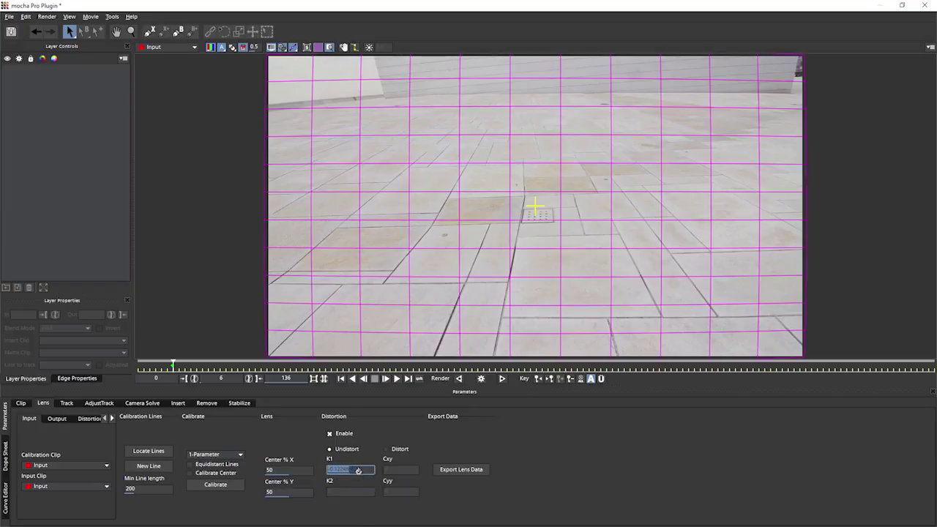
pyautogui.moveTo(361, 477); pyautogui.dragTo(387, 458)
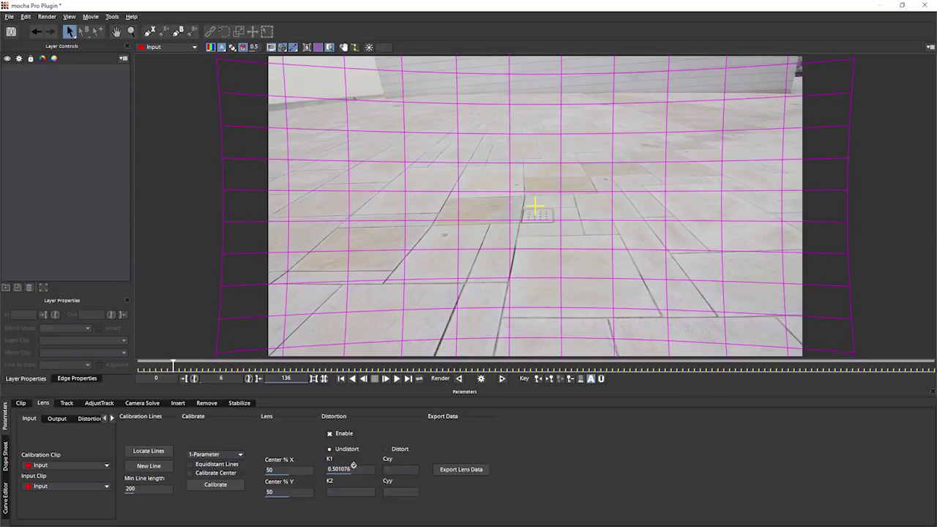
pyautogui.doubleClick(354, 468)
pyautogui.write('-0.12249')
pyautogui.press('Return')
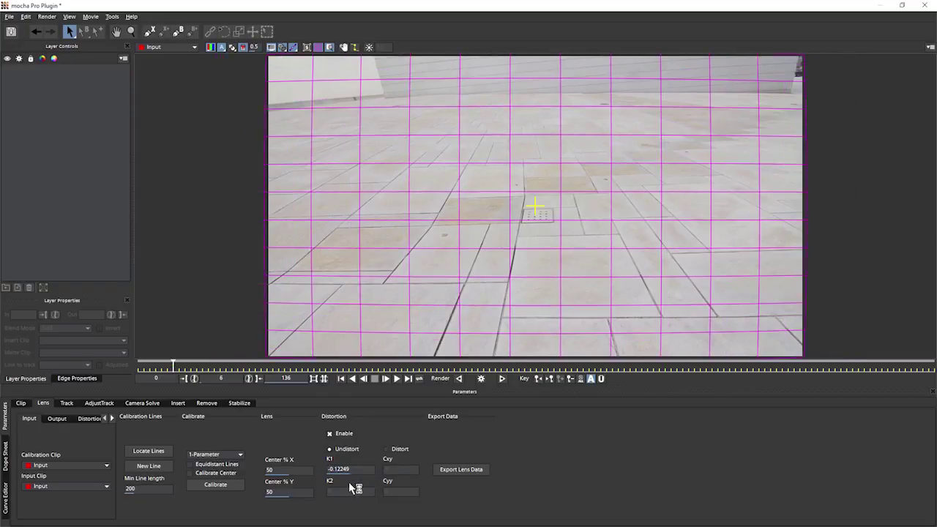
# Hide the distortion grid and render the current frame undistorted
pyautogui.click(319, 47)
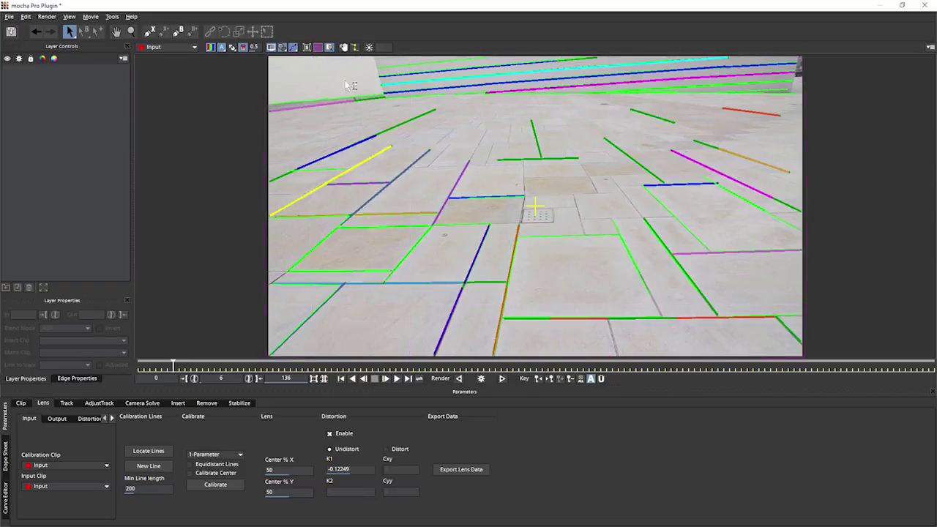
pyautogui.click(480, 379)
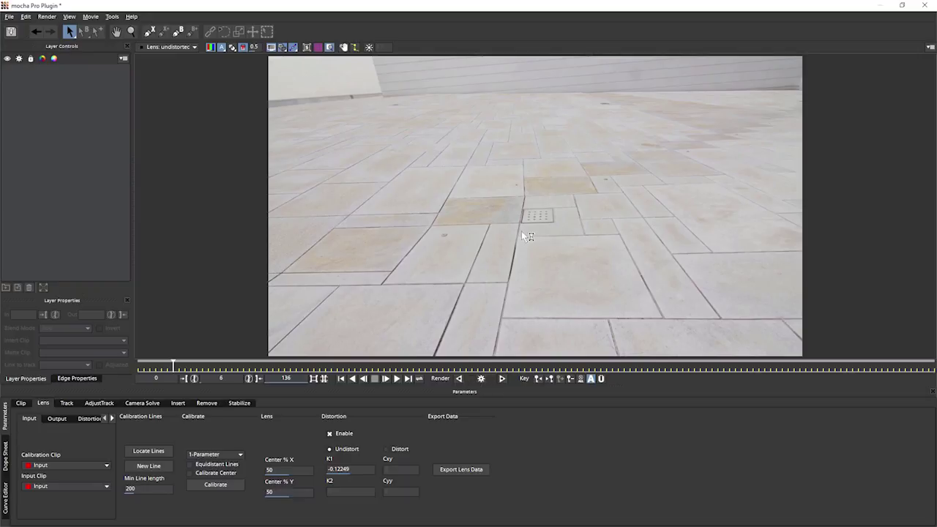
# In the tracking module, compare the Selected layer view with the undistorted lens view of the plaza
pyautogui.click(67, 406)
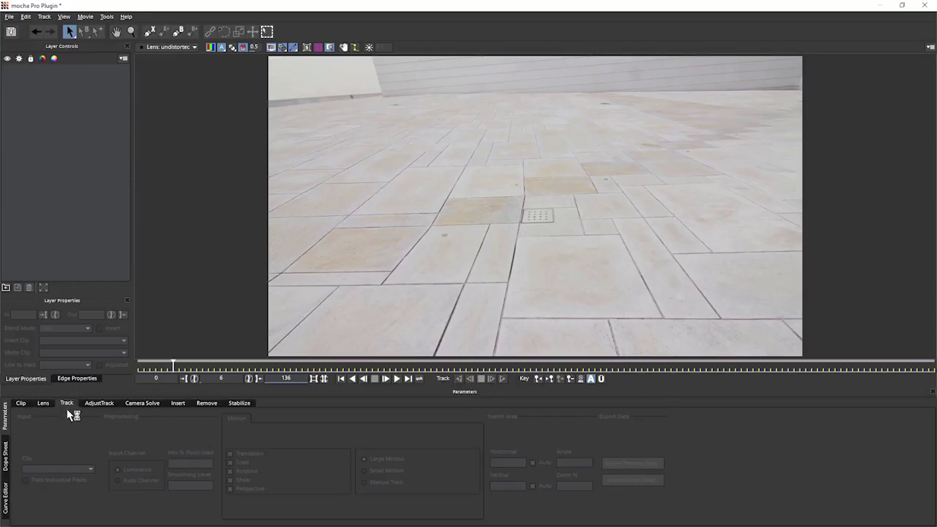
pyautogui.click(194, 47)
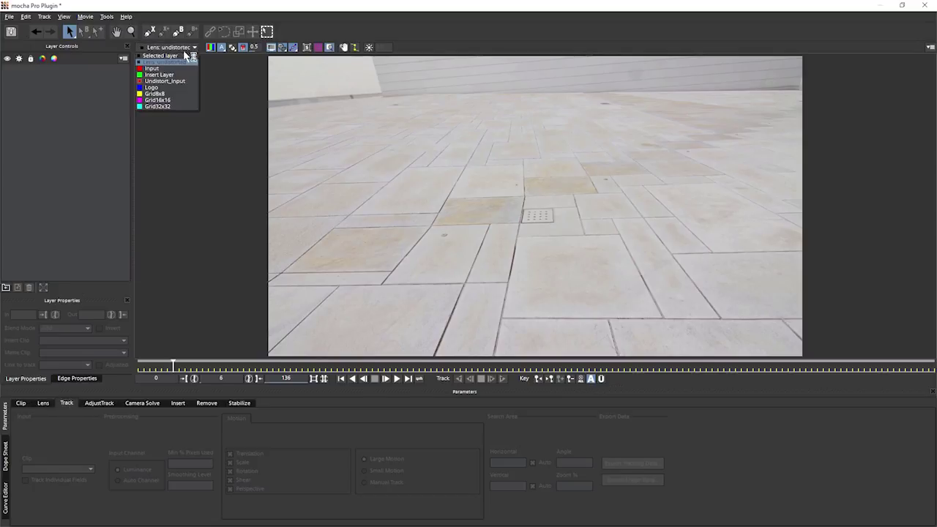
pyautogui.click(187, 59)
pyautogui.click(190, 48)
pyautogui.click(185, 61)
pyautogui.click(189, 60)
pyautogui.click(191, 48)
pyautogui.click(186, 56)
pyautogui.click(184, 49)
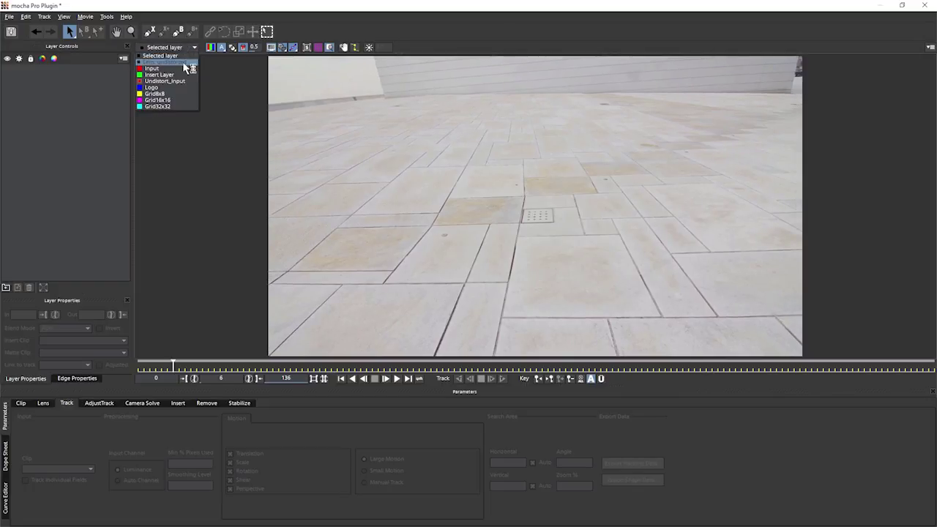
pyautogui.click(185, 61)
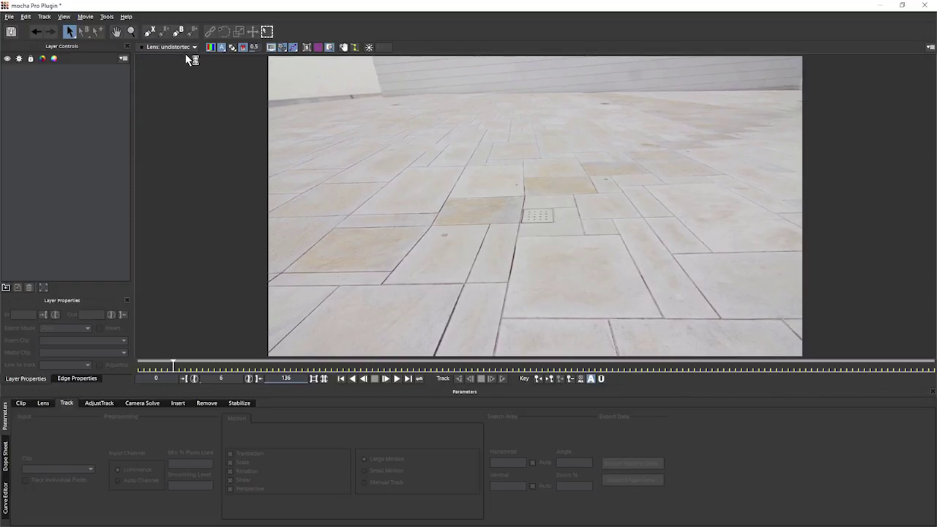
# Fine-tune the lens correction by setting the K1 distortion value to -0.174898
pyautogui.click(44, 403)
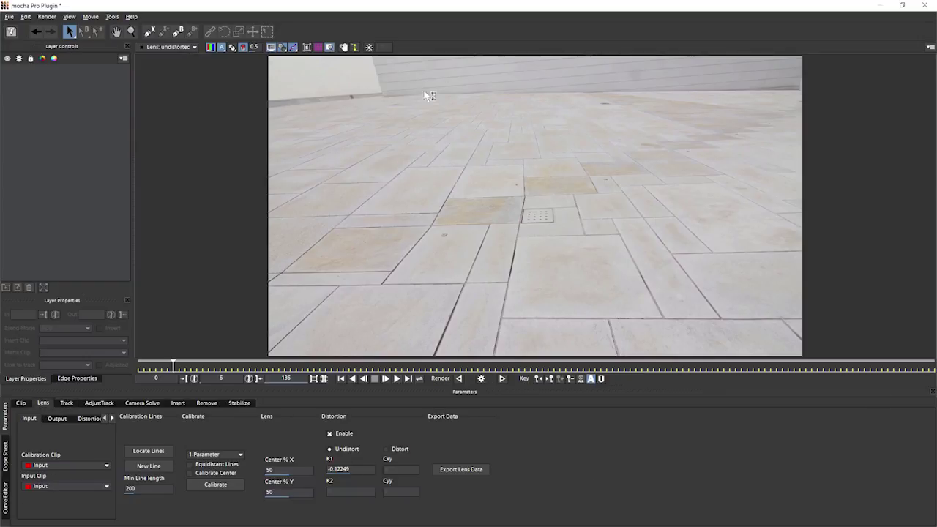
pyautogui.moveTo(362, 472); pyautogui.dragTo(356, 475)
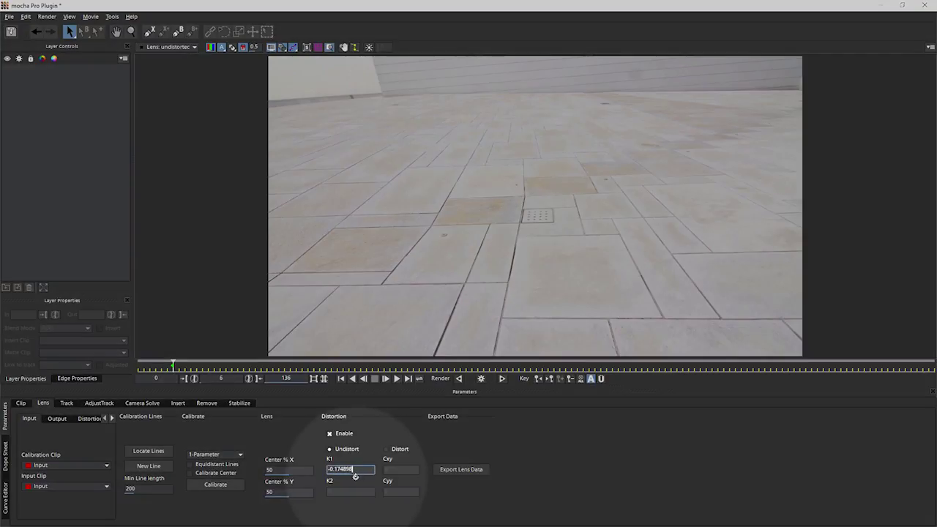
pyautogui.moveTo(355, 477)
pyautogui.mouseDown()
pyautogui.moveTo(364, 469)
pyautogui.moveTo(341, 472)
pyautogui.mouseUp()
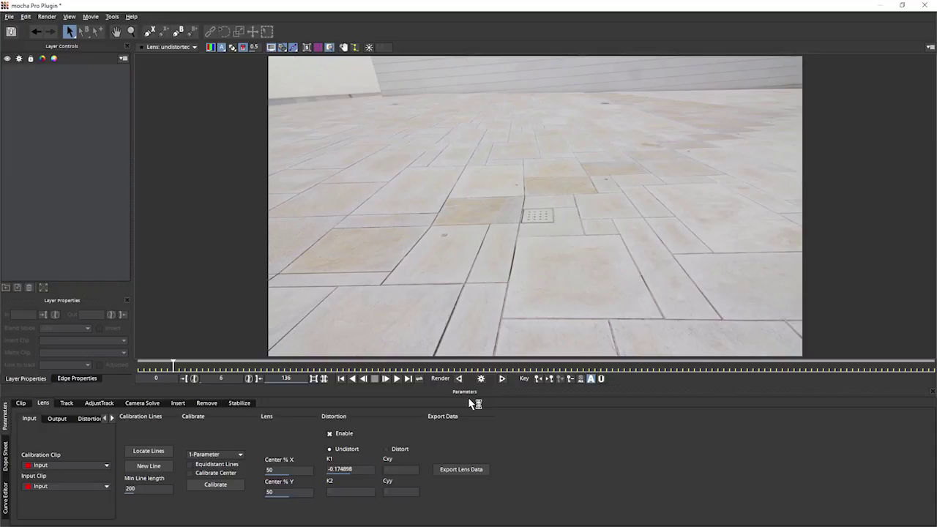
# Preview the frame with Distort applied, and switch back to Undistort and re-render it
pyautogui.click(399, 450)
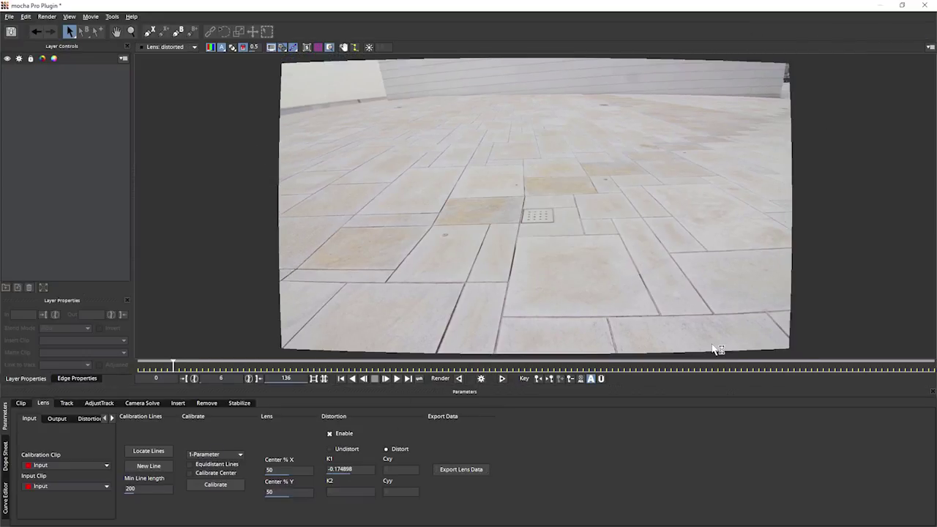
pyautogui.click(360, 450)
pyautogui.click(482, 380)
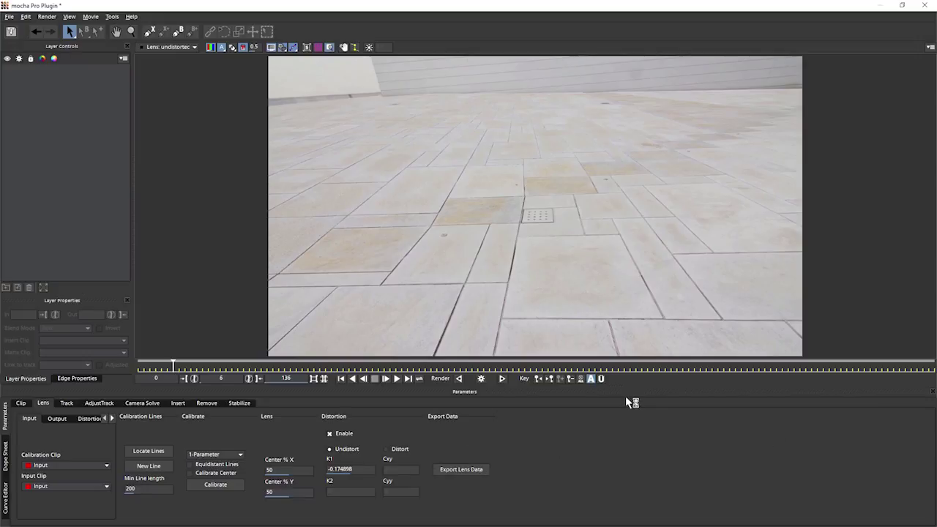
# Open the lens data export and examine the mocha Lens for After Effects and Imagineer Lens Data formats
pyautogui.click(477, 471)
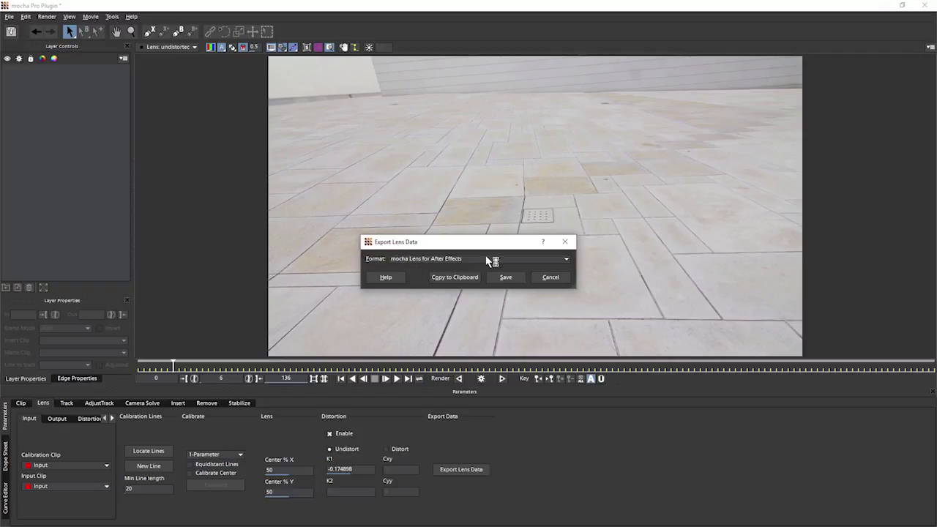
pyautogui.click(514, 259)
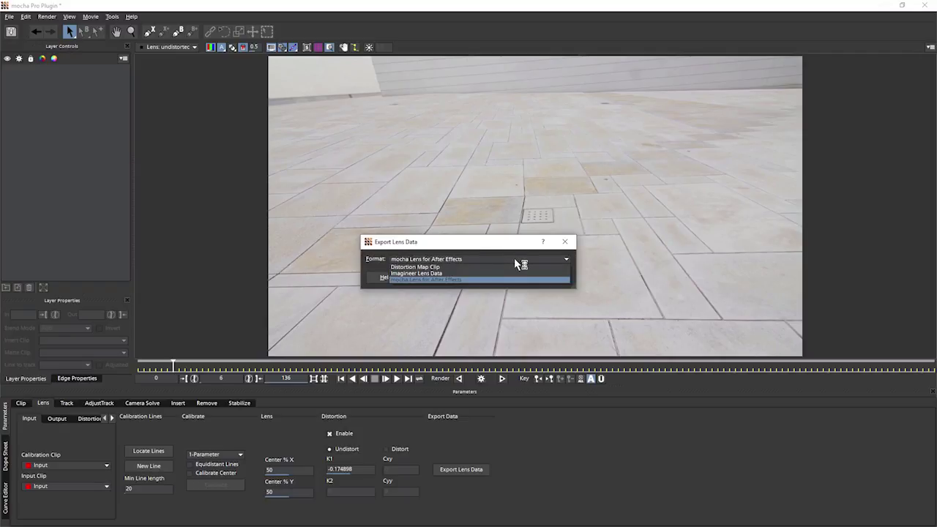
pyautogui.click(516, 280)
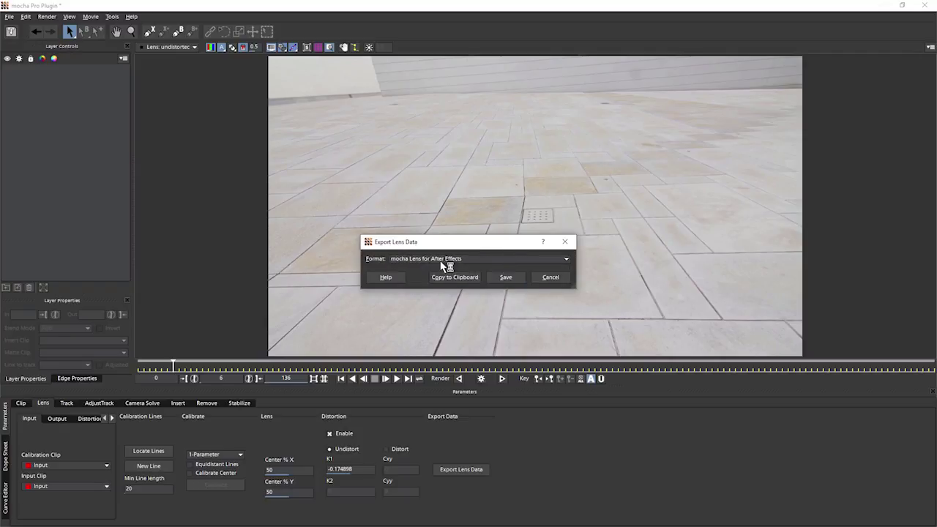
pyautogui.click(492, 260)
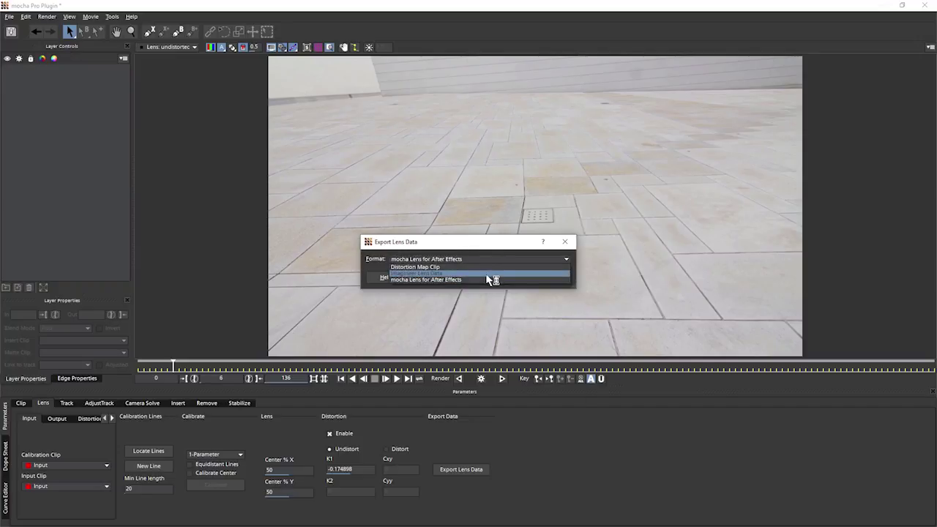
pyautogui.click(488, 273)
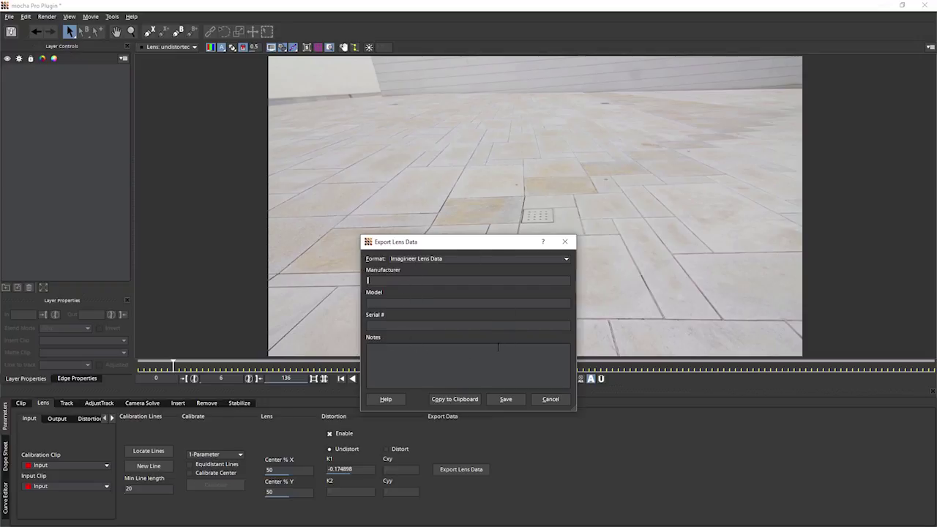
# Examine the Distortion Map Clip export settings and the image file formats it offers
pyautogui.click(417, 260)
pyautogui.click(476, 266)
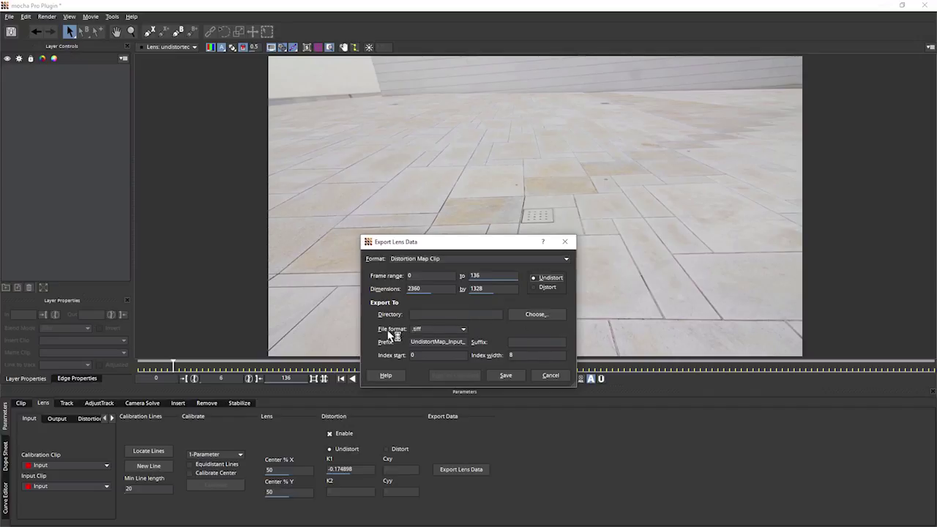
pyautogui.click(463, 329)
pyautogui.click(462, 329)
pyautogui.click(456, 327)
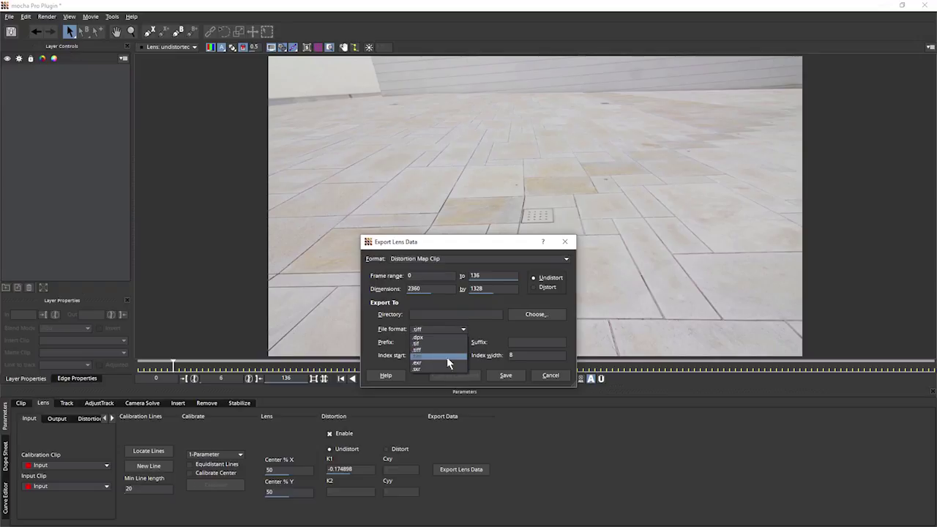
pyautogui.click(498, 328)
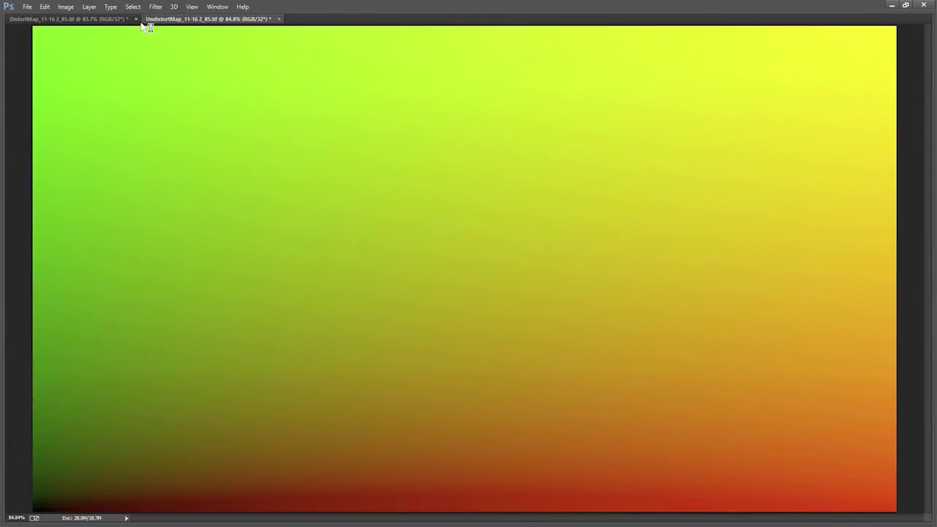
# In Photoshop, compare the exported DistortMap and UndistortMap images
pyautogui.click(106, 19)
pyautogui.click(192, 20)
pyautogui.click(104, 20)
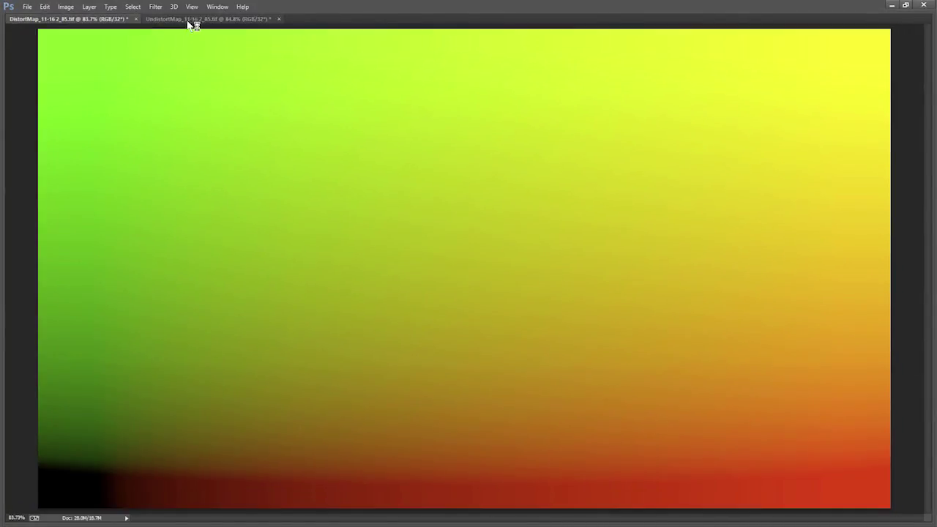
pyautogui.click(191, 20)
pyautogui.click(100, 21)
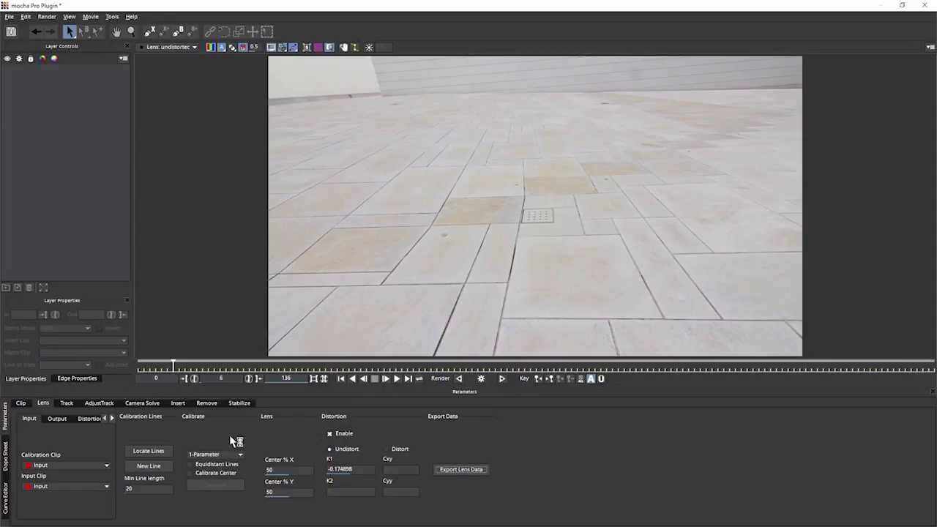
# Back in mocha Pro, try the Distortion Map model, check its Undistort and Distort clip choices, and return to 1-Parameter
pyautogui.click(240, 453)
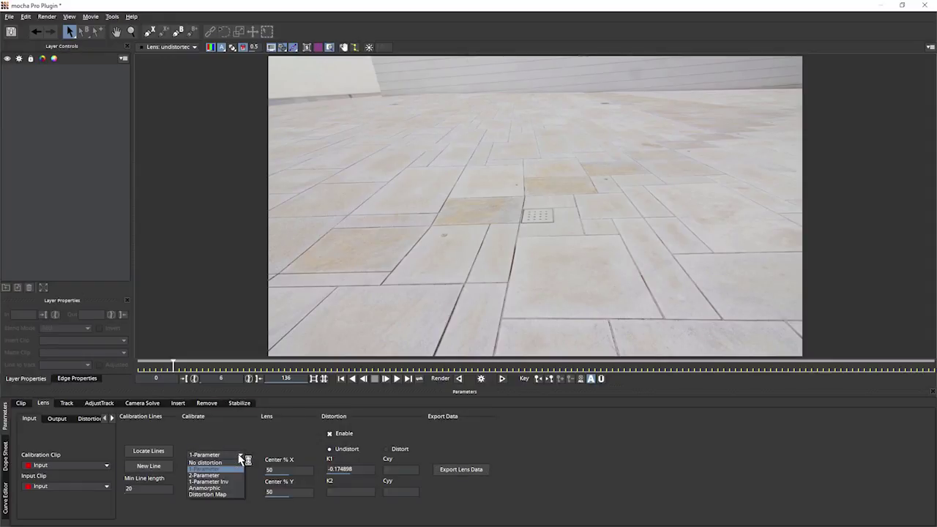
pyautogui.click(213, 495)
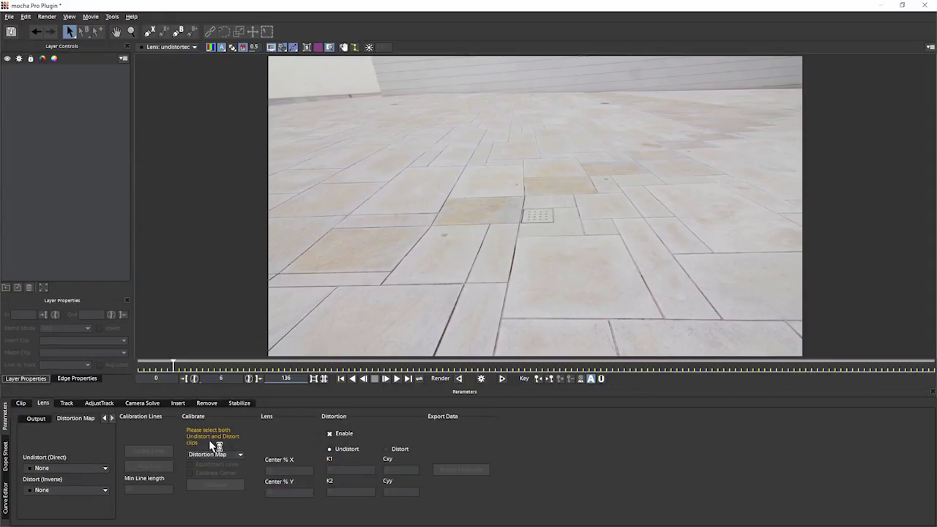
pyautogui.click(79, 467)
pyautogui.click(67, 450)
pyautogui.click(79, 491)
pyautogui.click(88, 455)
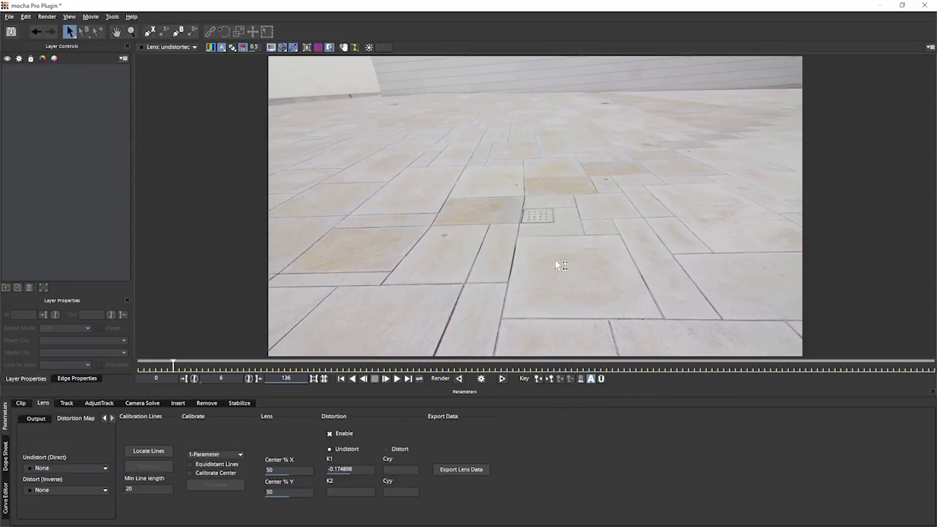
# Draw an X-spline tracking shape around the pale paving slab left of the image centre, with three corner points
pyautogui.click(66, 402)
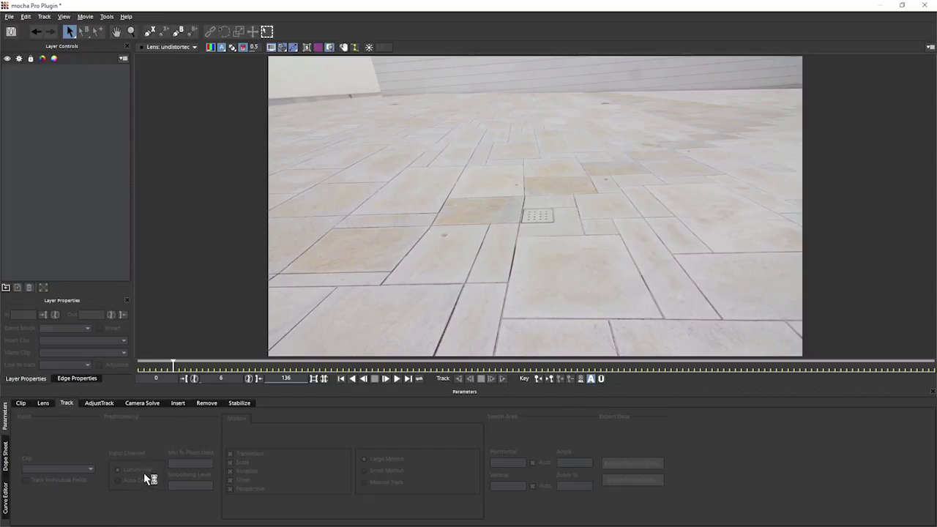
pyautogui.click(150, 33)
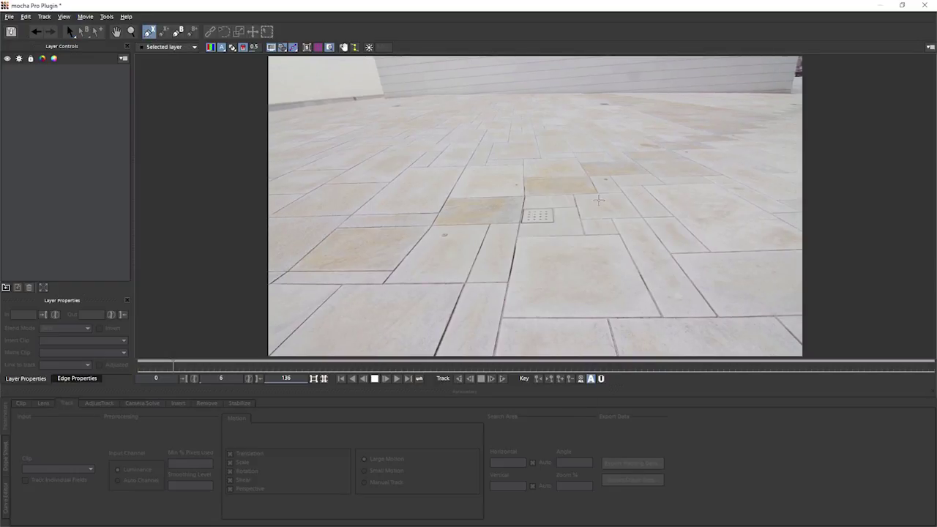
pyautogui.click(386, 179)
pyautogui.click(411, 161)
pyautogui.click(472, 166)
pyautogui.rightClick(464, 192)
pyautogui.moveTo(385, 178); pyautogui.dragTo(339, 221)
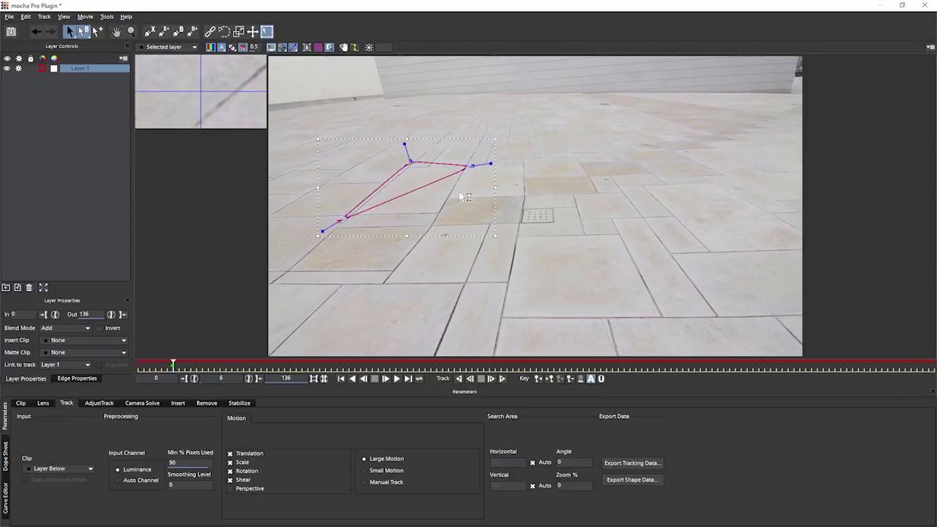
# Add a fourth point at the slab's lower-right corner and nudge the two upper points outward to fit the slab
pyautogui.click(98, 32)
pyautogui.click(444, 215)
pyautogui.moveTo(472, 165); pyautogui.dragTo(474, 163)
pyautogui.moveTo(410, 161); pyautogui.dragTo(406, 163)
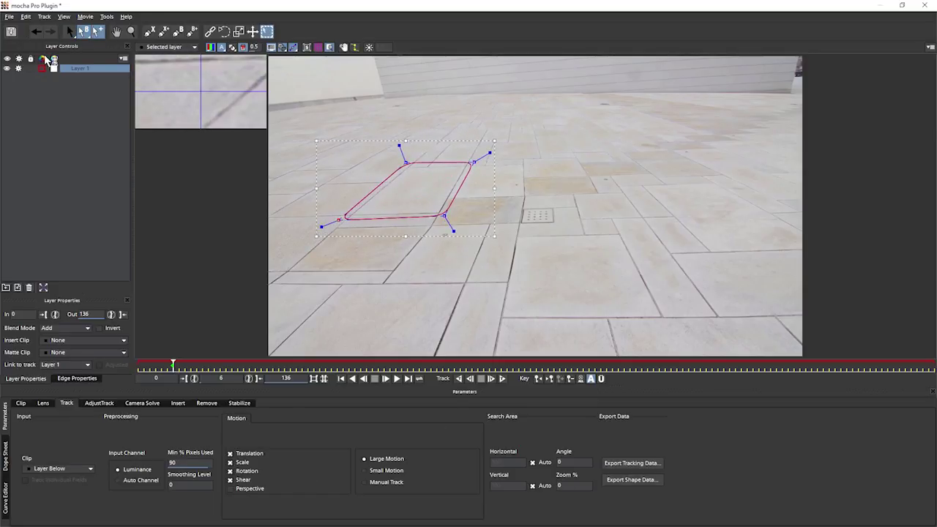
# Return to the selection tool and enable Perspective motion for tracking the slab layer
pyautogui.click(70, 31)
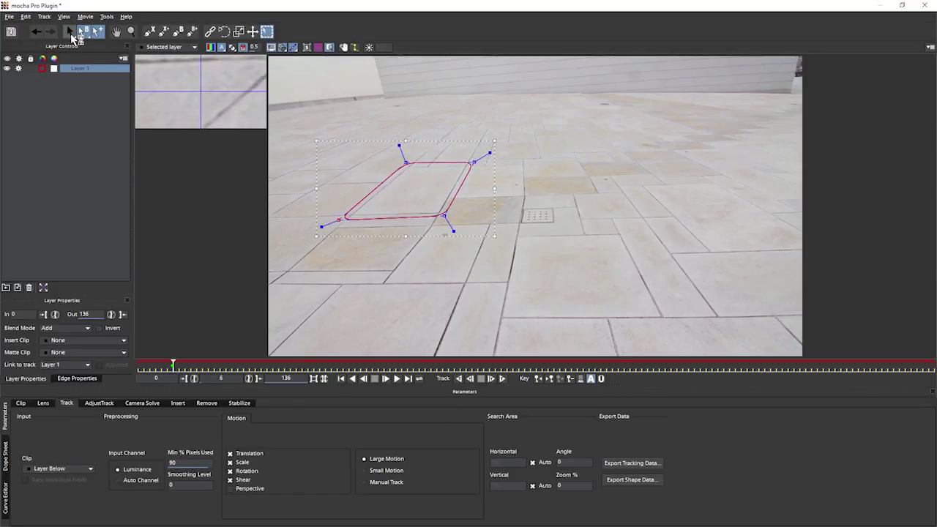
pyautogui.click(247, 490)
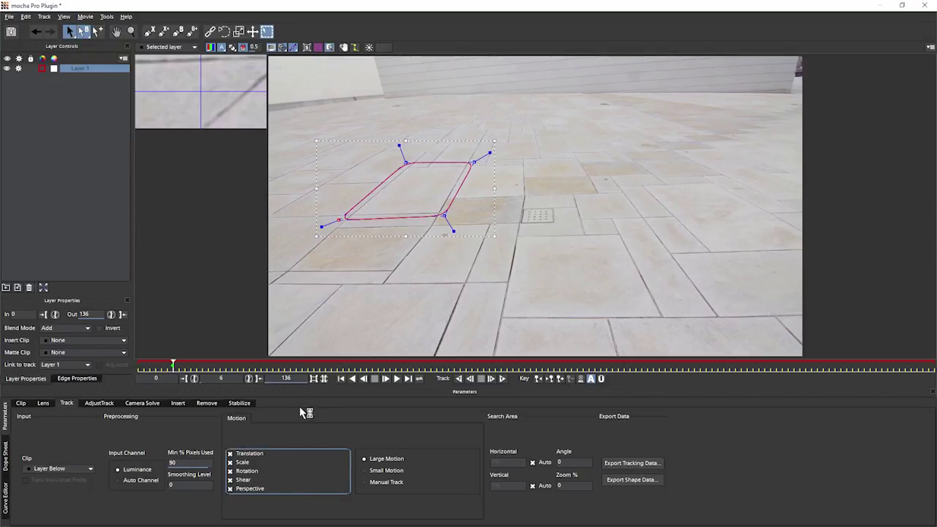
# Track the slab layer forward from frame 6, stop at frame 84, and move the shape's corner points up onto a wider paving area
pyautogui.click(502, 378)
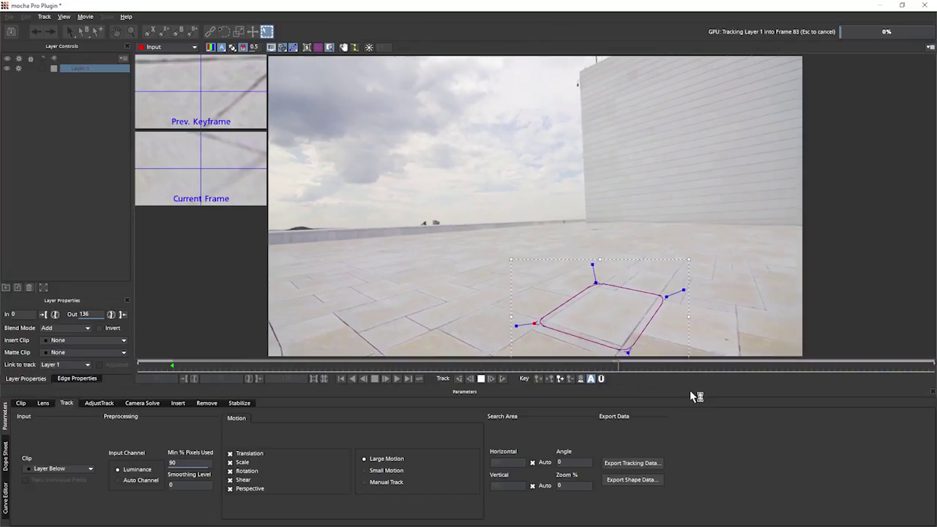
pyautogui.press('Escape')
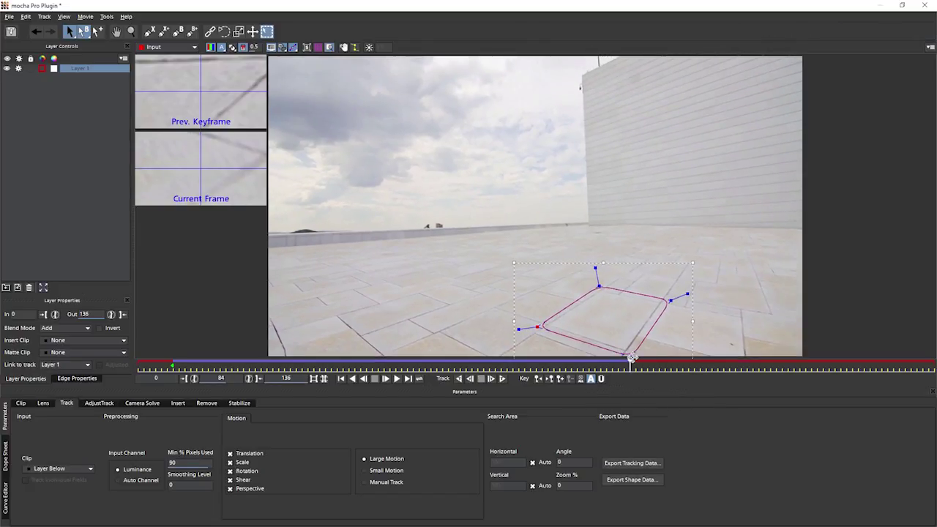
pyautogui.moveTo(630, 356); pyautogui.dragTo(709, 338)
pyautogui.moveTo(671, 300); pyautogui.dragTo(697, 294)
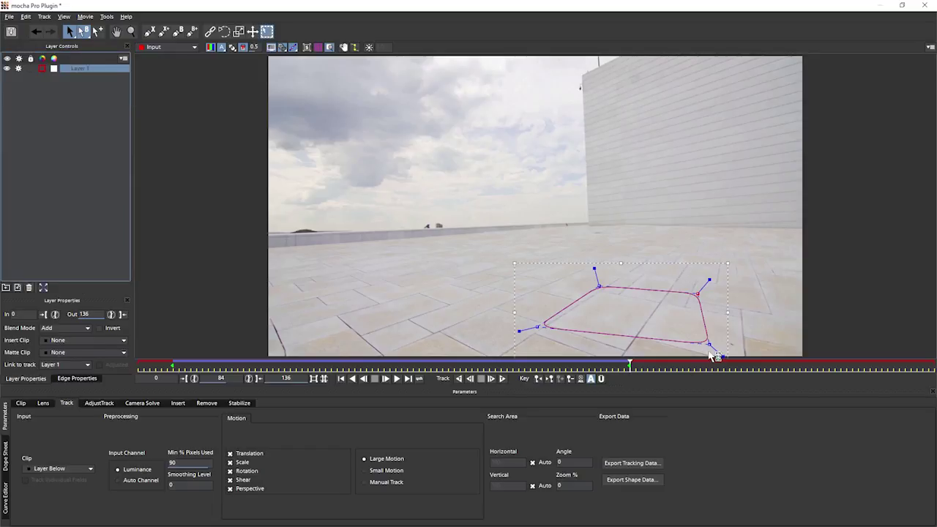
pyautogui.moveTo(672, 264); pyautogui.dragTo(636, 230)
pyautogui.click(522, 315)
pyautogui.click(512, 298)
pyautogui.moveTo(512, 298); pyautogui.dragTo(483, 320)
pyautogui.moveTo(672, 312); pyautogui.dragTo(690, 316)
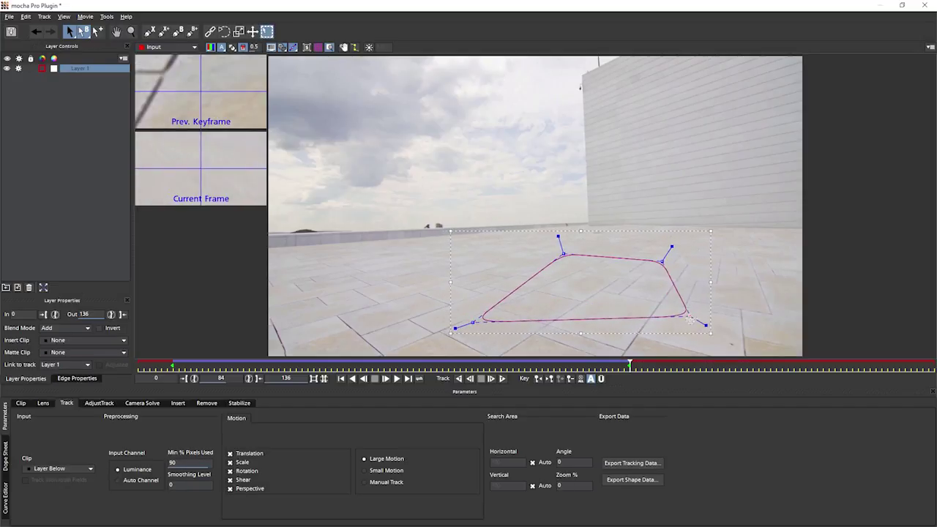
# Refine the tracking shape at frame 84 by moving its two right-hand corners outward and its lower-left corner inward
pyautogui.moveTo(629, 364)
pyautogui.mouseDown()
pyautogui.moveTo(933, 364)
pyautogui.moveTo(613, 362)
pyautogui.moveTo(909, 359)
pyautogui.moveTo(621, 363)
pyautogui.moveTo(630, 364)
pyautogui.mouseUp()
pyautogui.moveTo(686, 315); pyautogui.dragTo(712, 316)
pyautogui.moveTo(662, 261); pyautogui.dragTo(695, 259)
pyautogui.moveTo(473, 322); pyautogui.dragTo(494, 309)
# At frame 136, adjust all four corners of the tracking shape so it covers the visible paving in front of the wall
pyautogui.moveTo(630, 364); pyautogui.dragTo(934, 364)
pyautogui.moveTo(686, 339); pyautogui.dragTo(739, 373)
pyautogui.moveTo(545, 343); pyautogui.dragTo(547, 351)
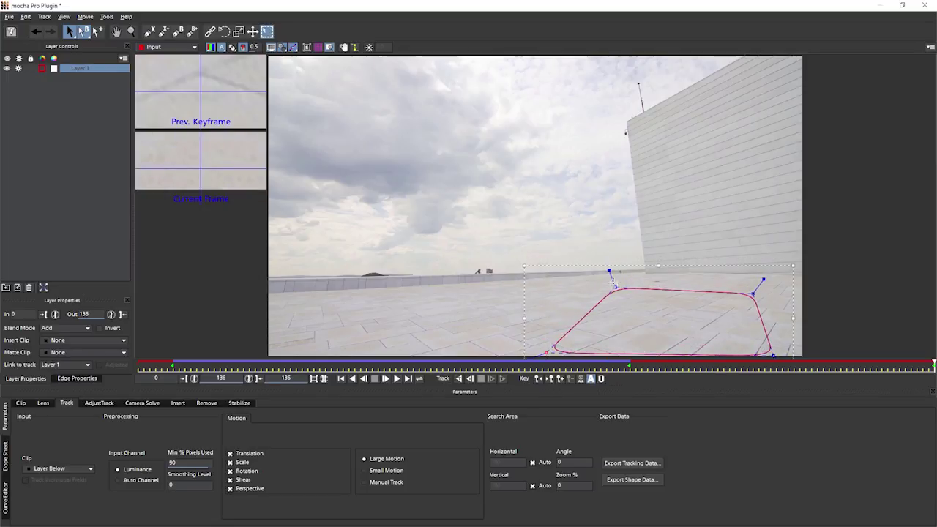
pyautogui.moveTo(614, 286); pyautogui.dragTo(628, 304)
pyautogui.moveTo(753, 293); pyautogui.dragTo(758, 301)
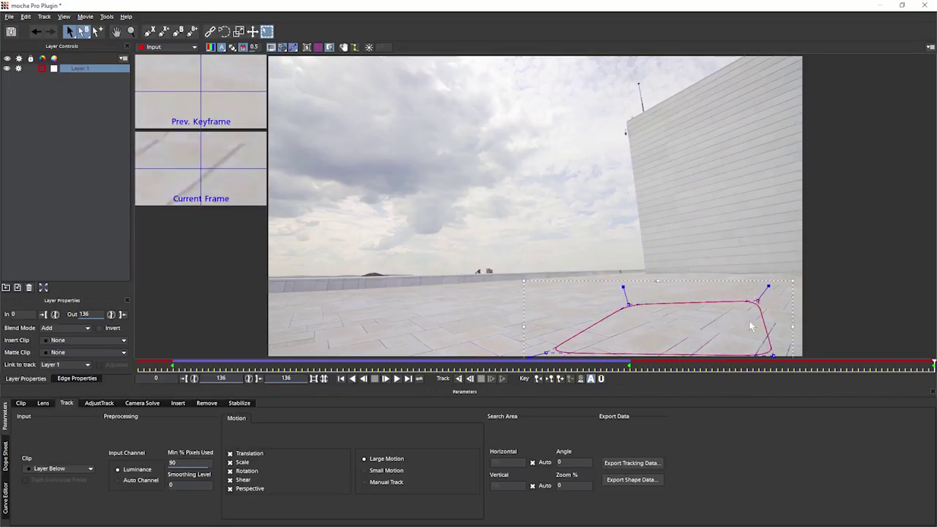
# Return to the shape keyframe at frame 84 and track the layer forward to the end of the clip
pyautogui.click(538, 378)
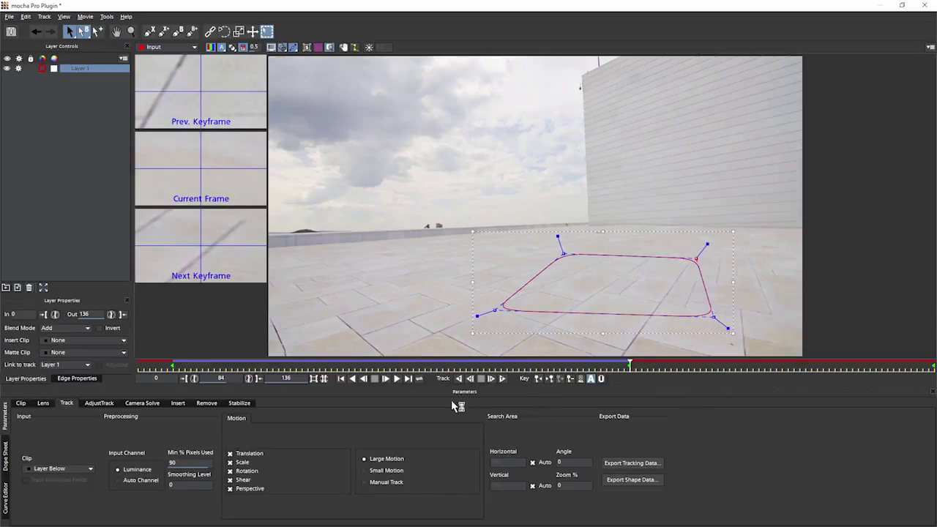
pyautogui.click(490, 378)
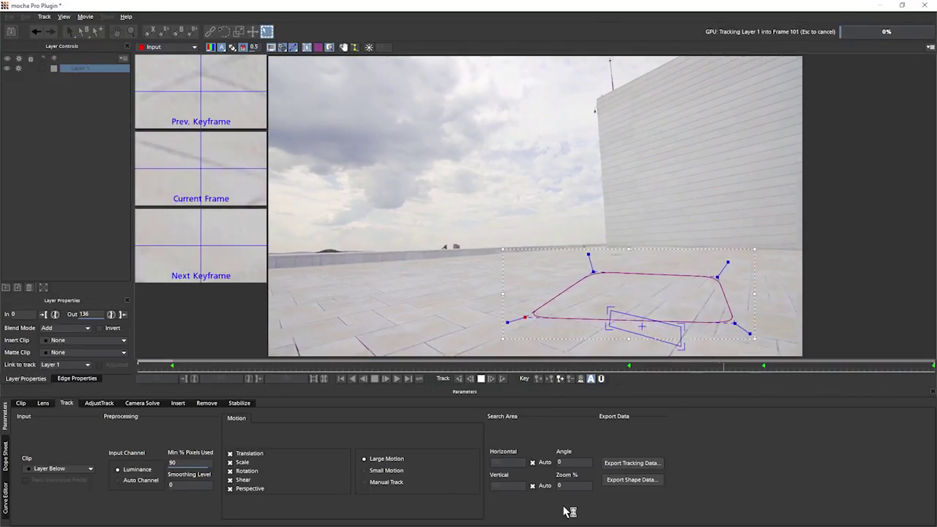
pyautogui.press('Escape')
# At frame 0, align the four corners of the planar surface with the corners of the pale paving slab
pyautogui.moveTo(845, 372); pyautogui.dragTo(95, 421)
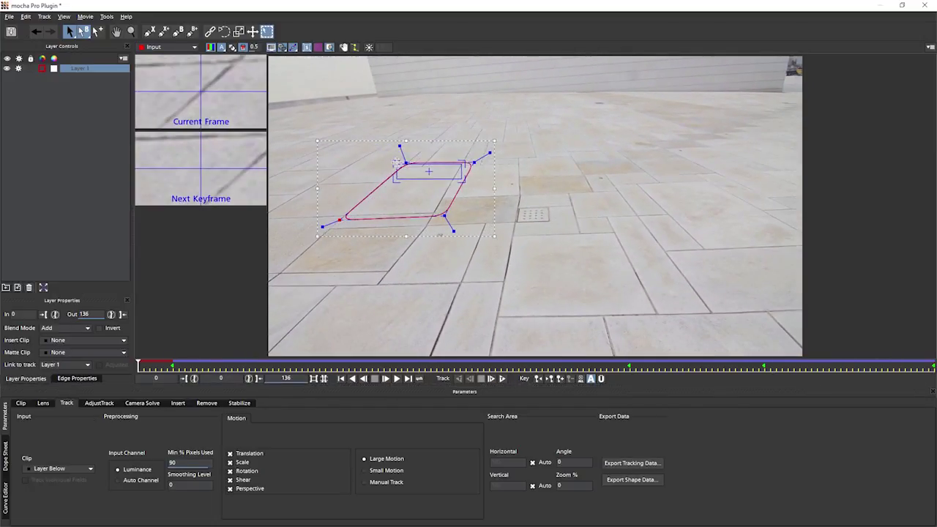
pyautogui.moveTo(396, 162); pyautogui.dragTo(402, 167)
pyautogui.moveTo(462, 164); pyautogui.dragTo(459, 165)
pyautogui.moveTo(461, 180); pyautogui.dragTo(434, 212)
pyautogui.moveTo(396, 180); pyautogui.dragTo(343, 216)
# Track the layer backward from frame 6 to frame 0, then refine the surface corners on the slab and scrub to check them
pyautogui.moveTo(177, 370); pyautogui.dragTo(172, 365)
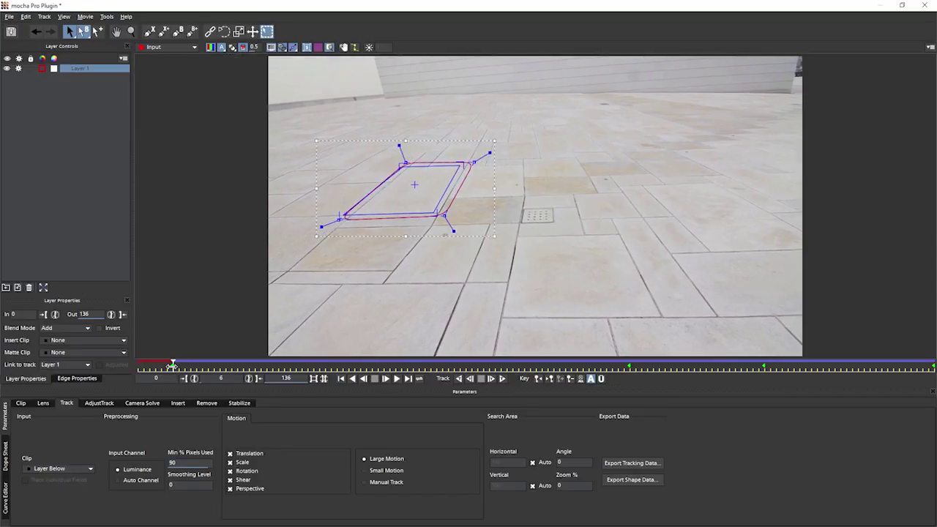
pyautogui.click(468, 379)
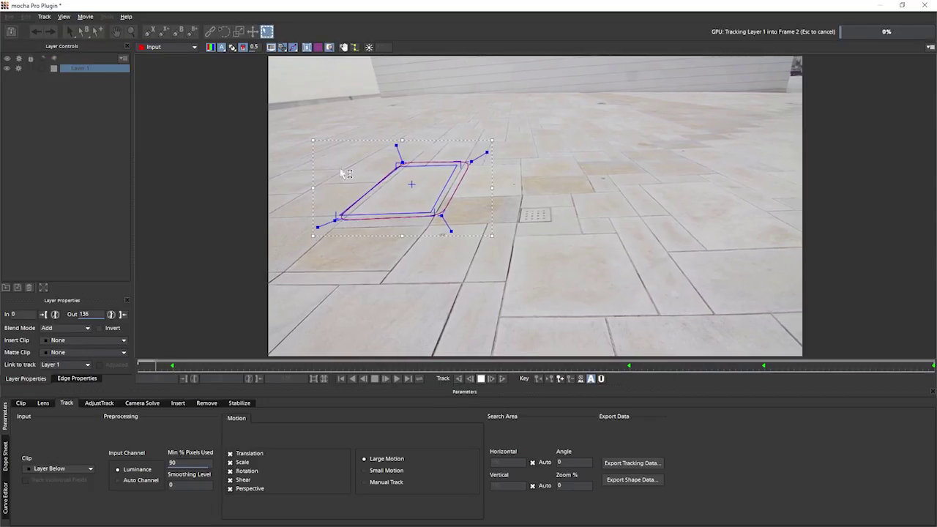
pyautogui.moveTo(429, 213); pyautogui.dragTo(435, 213)
pyautogui.moveTo(459, 165); pyautogui.dragTo(466, 163)
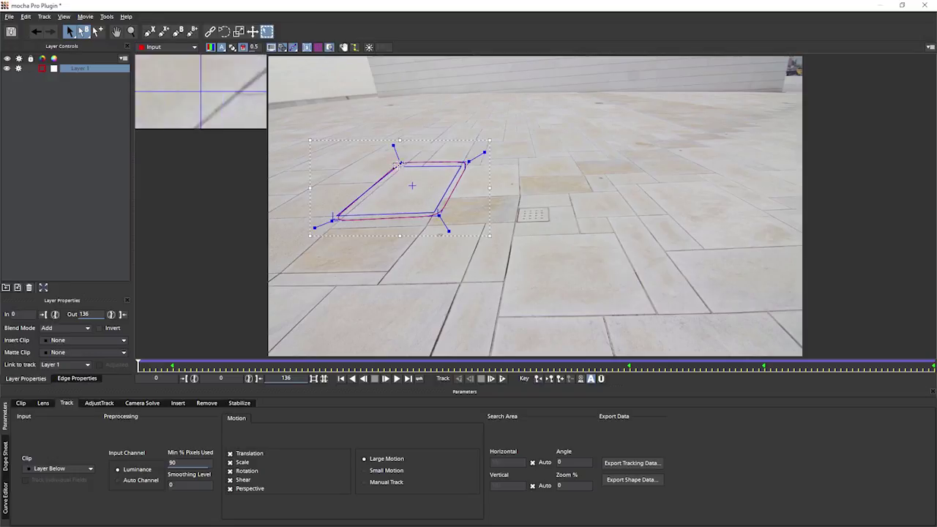
pyautogui.moveTo(401, 166); pyautogui.dragTo(402, 167)
pyautogui.moveTo(139, 366); pyautogui.dragTo(8, 384)
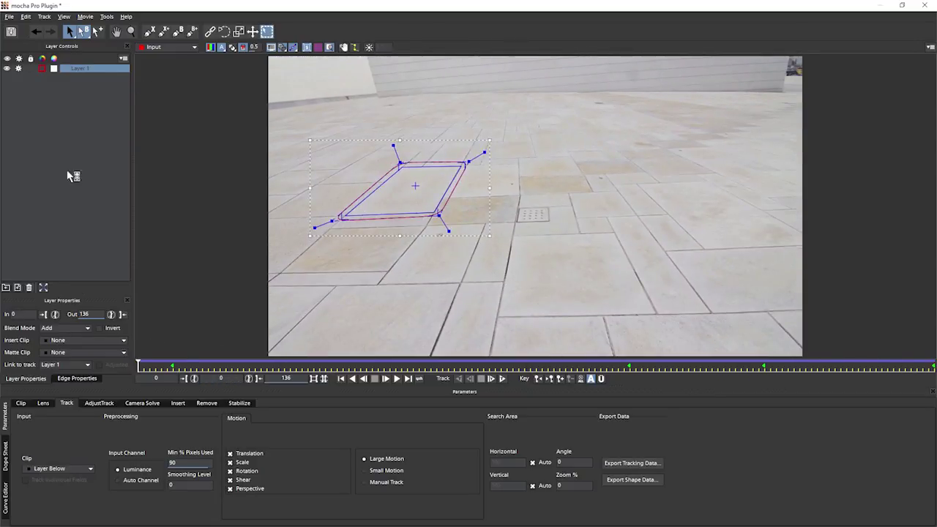
# Set the layer's insert clip to Logo and scrub through the clip to check how it sticks to the slab
pyautogui.click(62, 342)
pyautogui.click(66, 371)
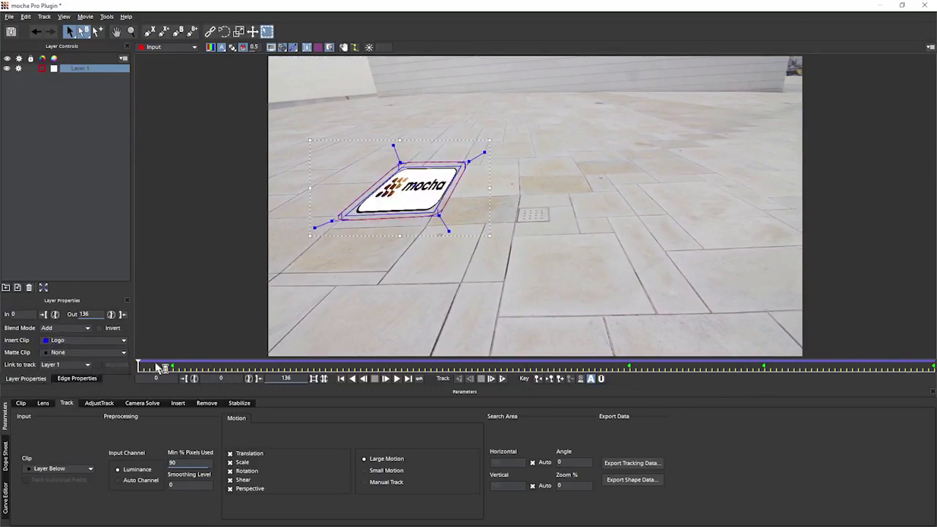
pyautogui.moveTo(139, 365); pyautogui.dragTo(1, 405)
# Save the project and copy the tracking data to the clipboard as After Effects Corner Pin [supports motion blur] with Remove lens distortion enabled
pyautogui.hotkey('ctrl', 's')
pyautogui.click(653, 464)
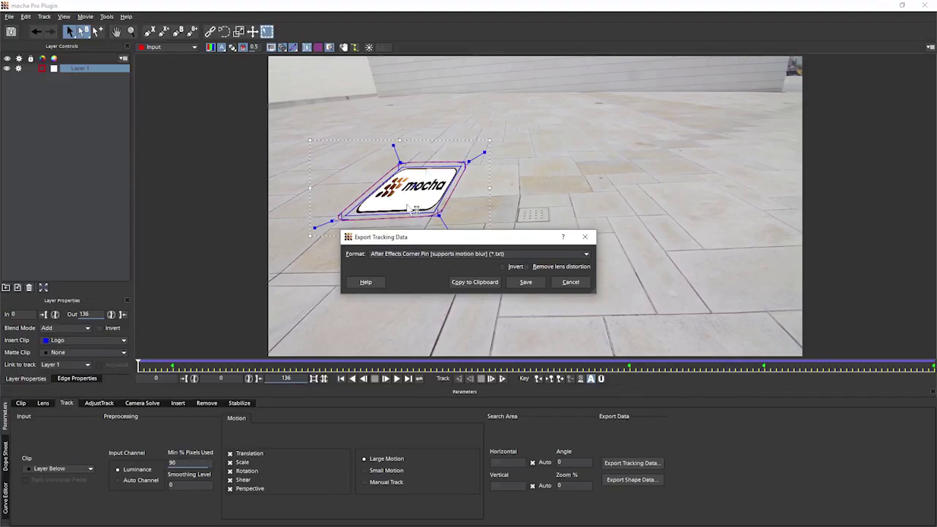
pyautogui.click(553, 267)
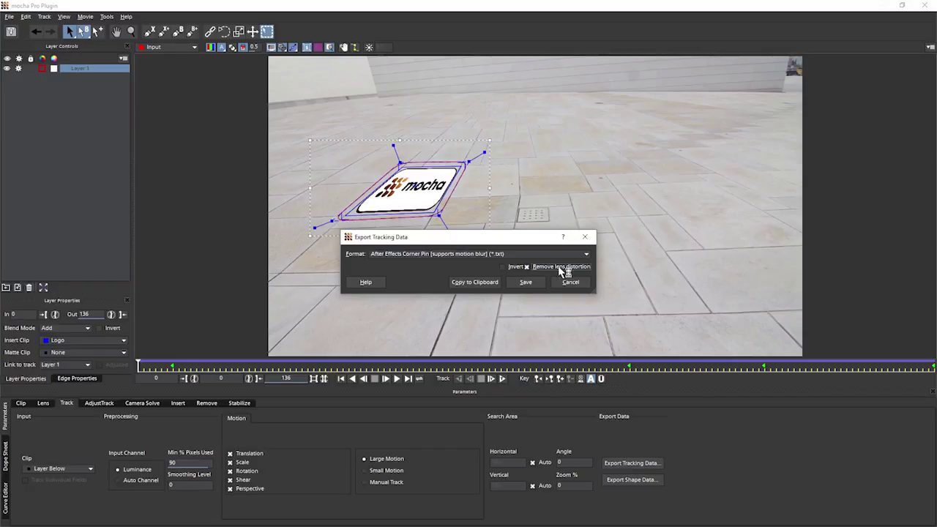
pyautogui.click(489, 283)
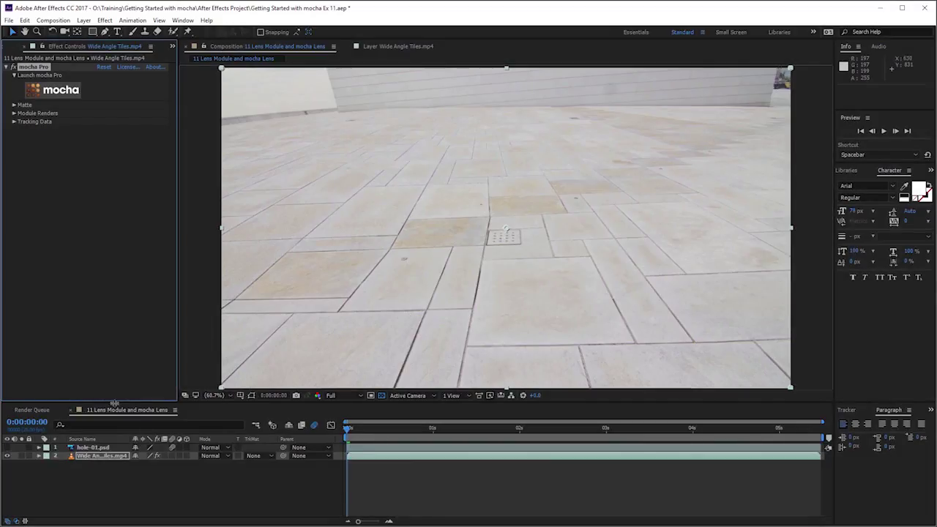
# Switch to After Effects, show the hole-01.psd layer, paste the corner pin data onto it, and preview the tracked result
pyautogui.click(91, 447)
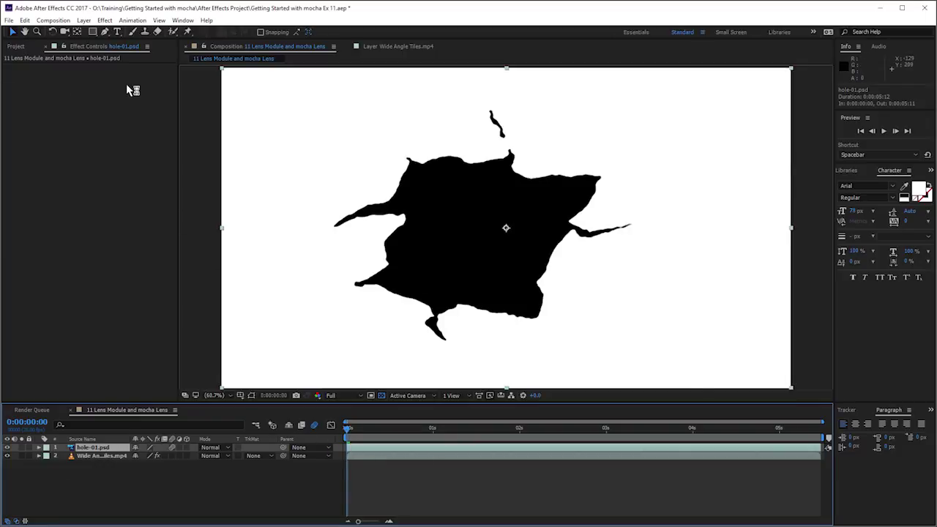
pyautogui.click(25, 20)
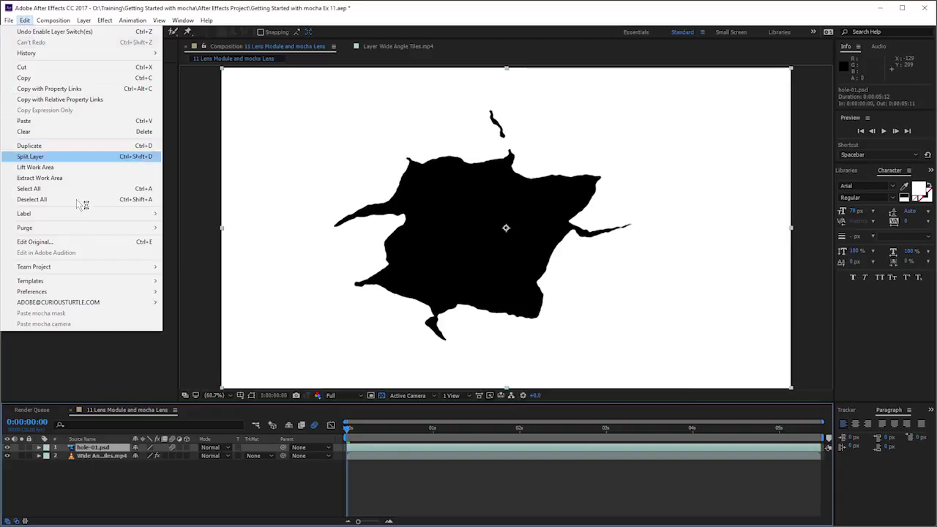
pyautogui.click(106, 123)
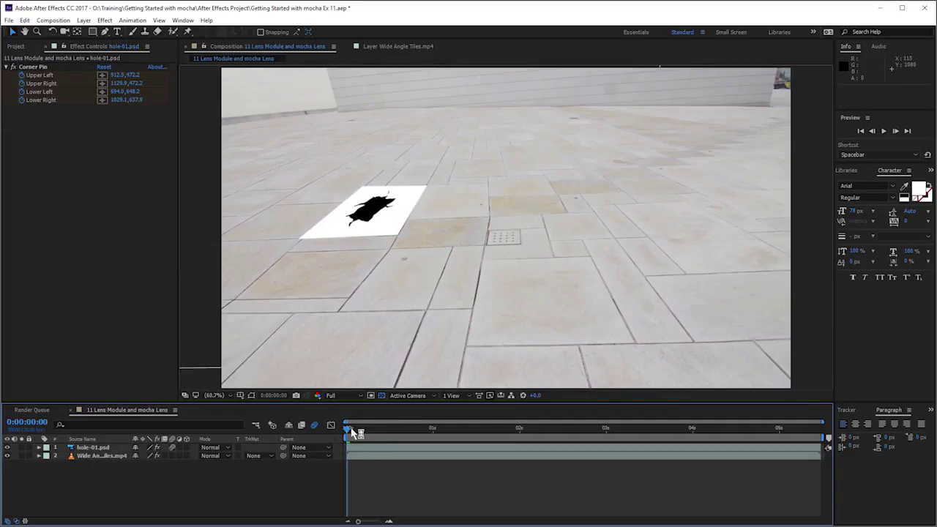
pyautogui.press('space')
pyautogui.press('space')
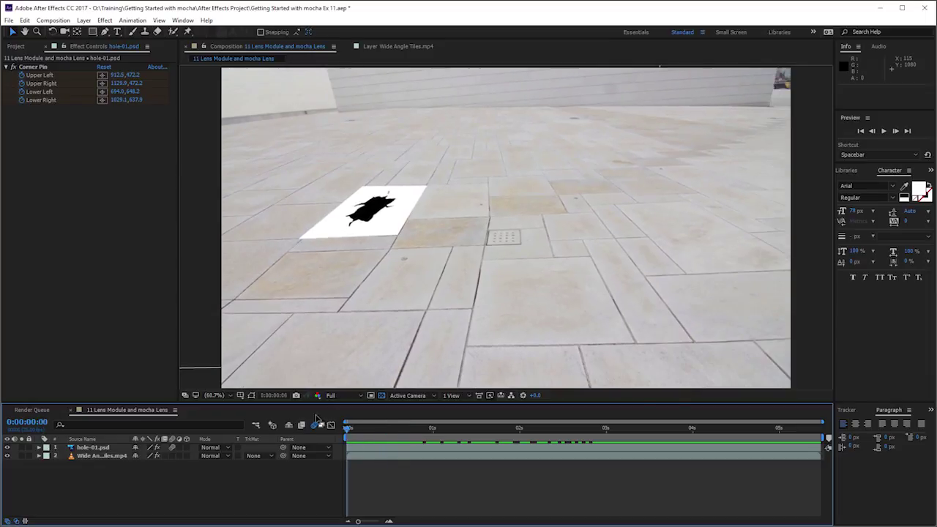
pyautogui.moveTo(350, 432); pyautogui.dragTo(510, 427)
pyautogui.press('Home')
# Pre-compose the hole-01.psd layer as hole-01.psd Comp 2, moving all attributes into the new composition
pyautogui.click(93, 447)
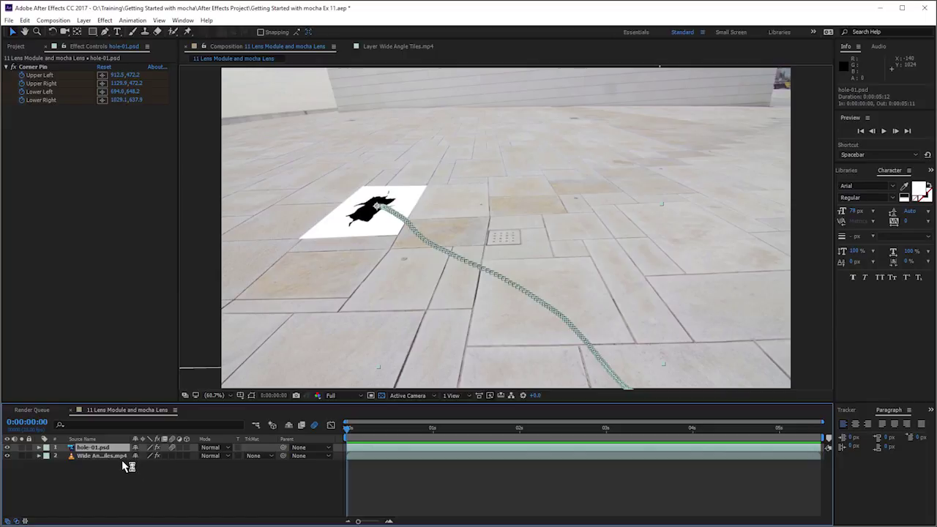
pyautogui.click(84, 19)
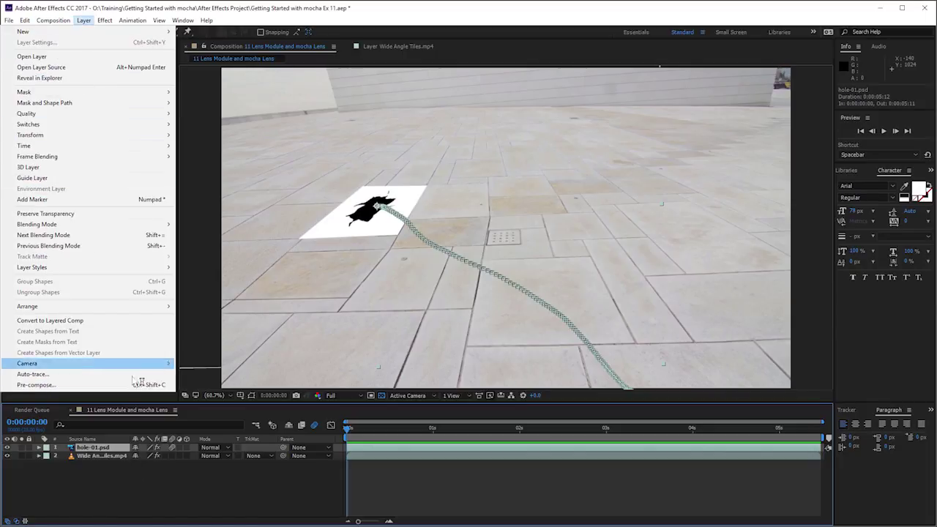
pyautogui.click(152, 388)
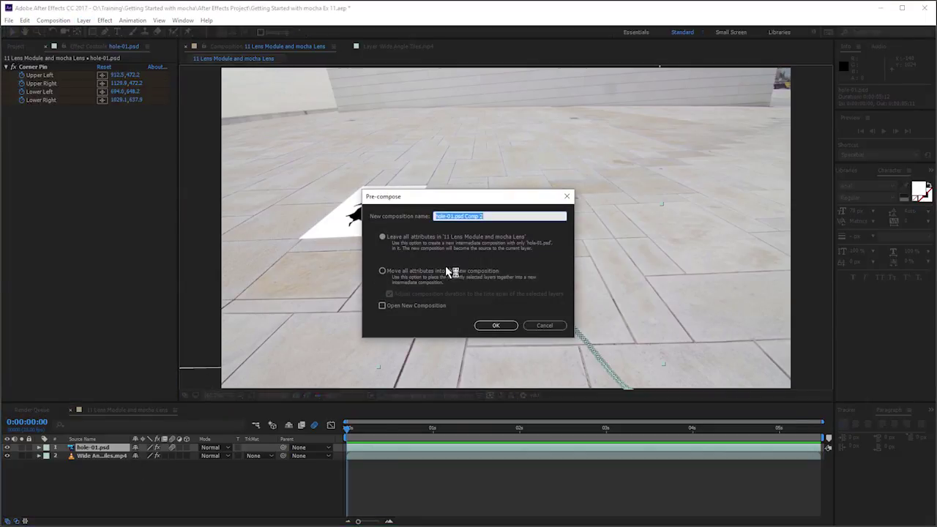
pyautogui.click(382, 271)
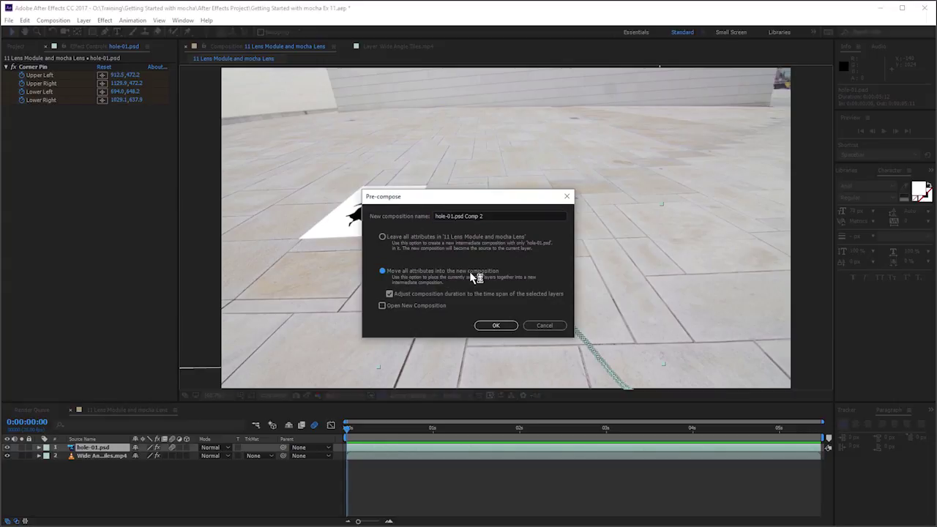
pyautogui.click(497, 326)
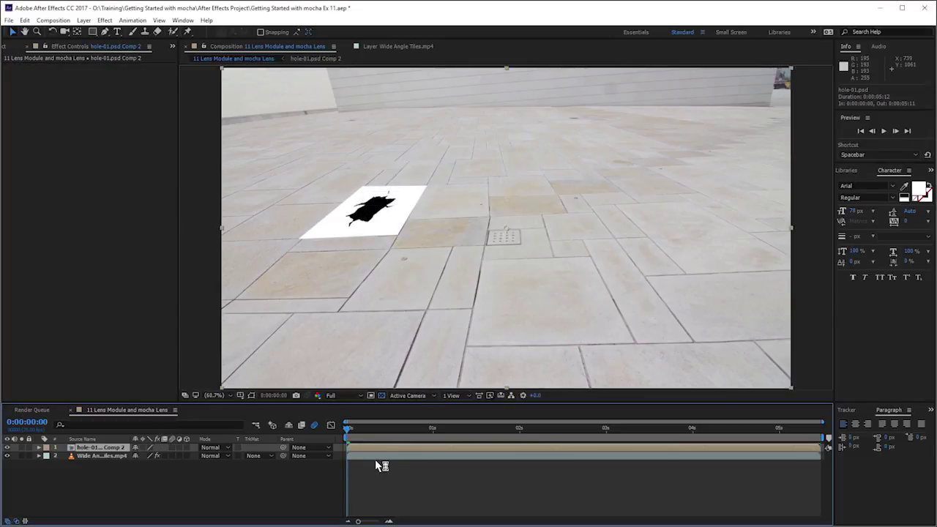
# Reopen mocha Pro from the Wide Angle Tiles layer and copy the lens data to the clipboard in mocha Lens for After Effects format
pyautogui.click(113, 455)
pyautogui.click(60, 94)
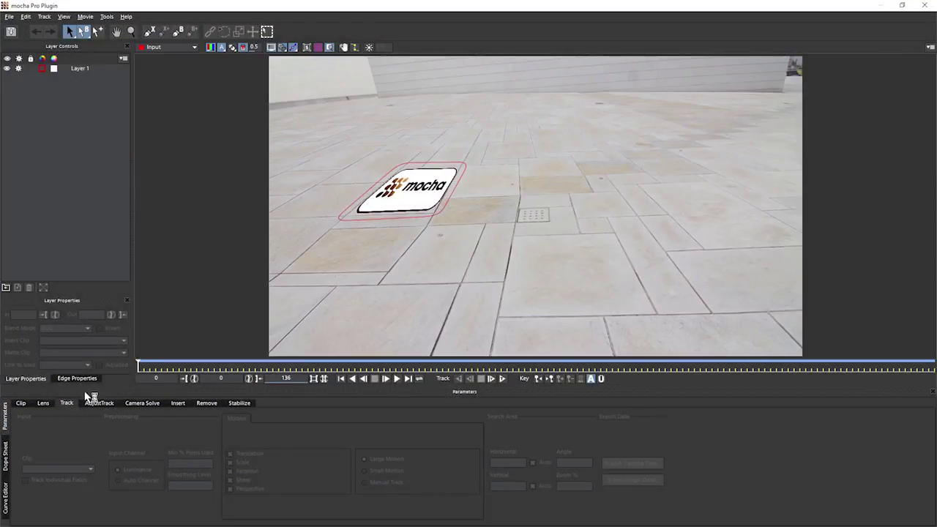
pyautogui.click(44, 403)
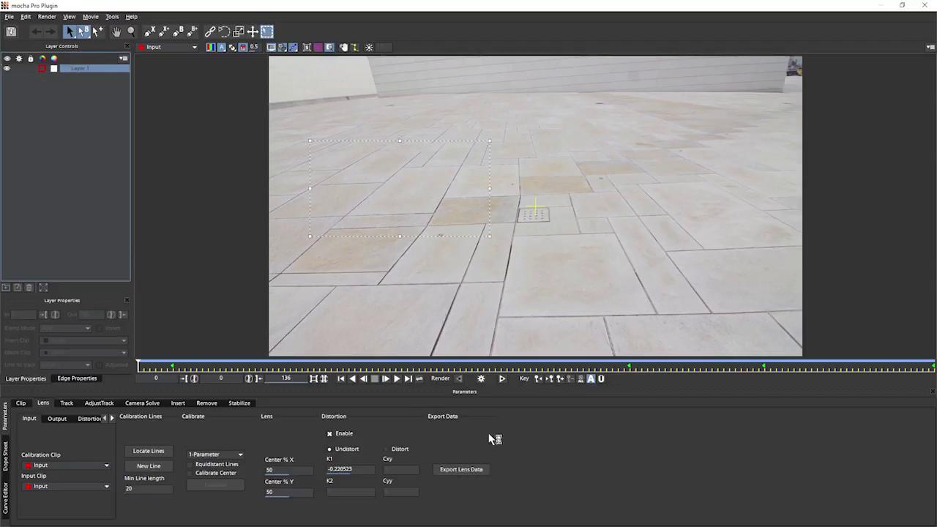
pyautogui.click(480, 470)
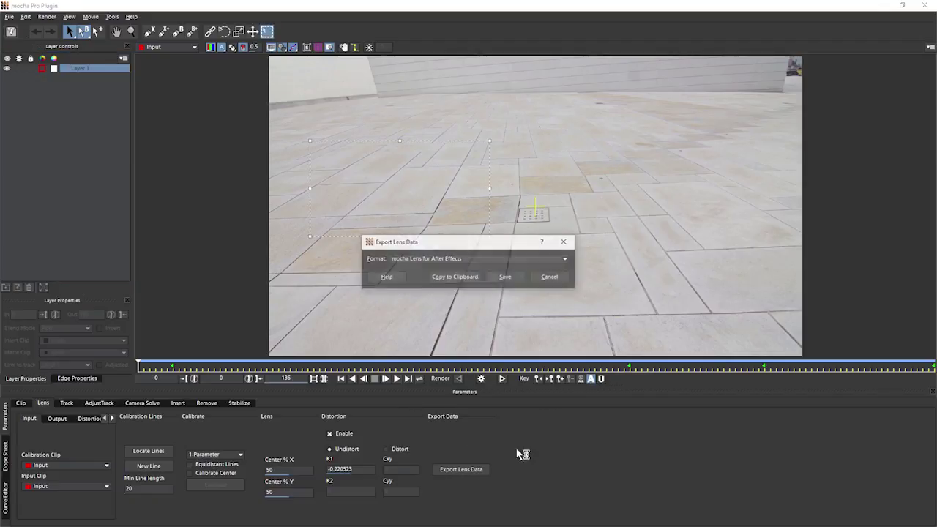
pyautogui.click(468, 278)
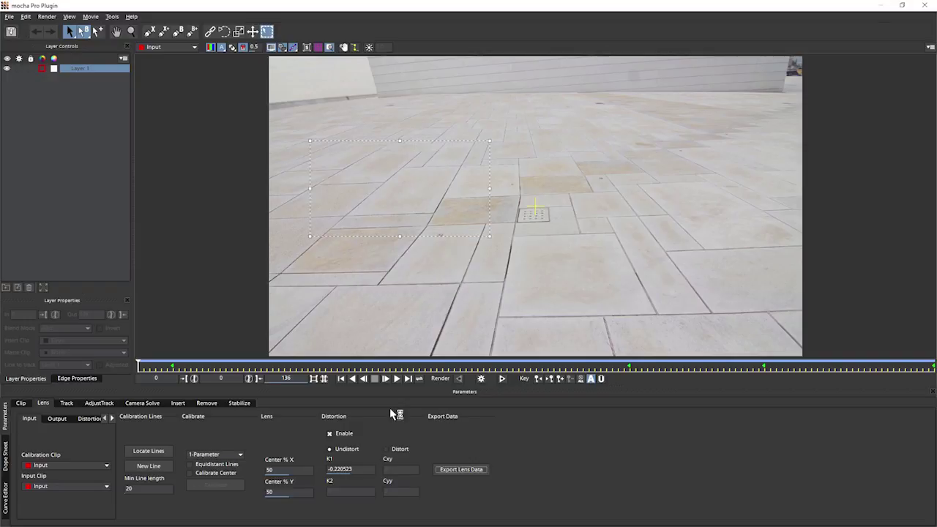
# Close mocha Pro to return to After Effects and paste the lens data onto the hole-01.psd Comp 2 layer
pyautogui.click(9, 18)
pyautogui.click(19, 153)
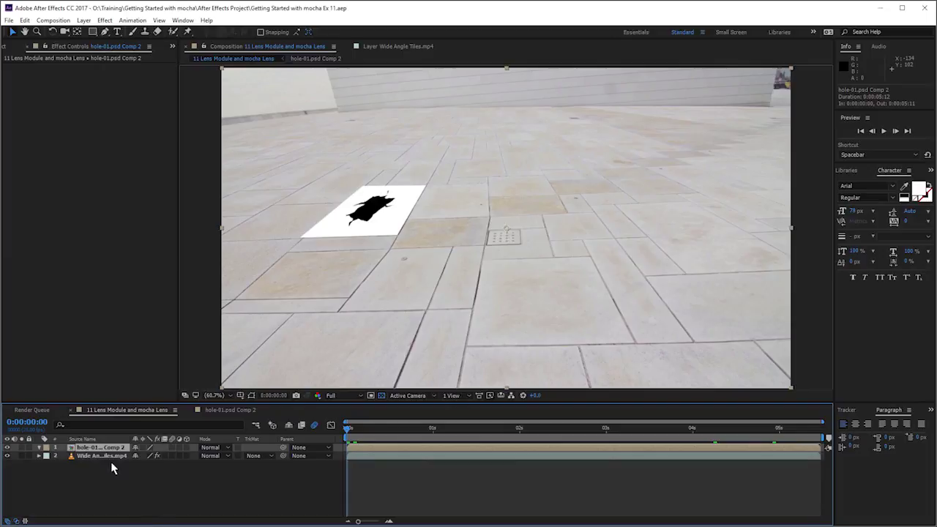
pyautogui.click(26, 20)
pyautogui.click(82, 120)
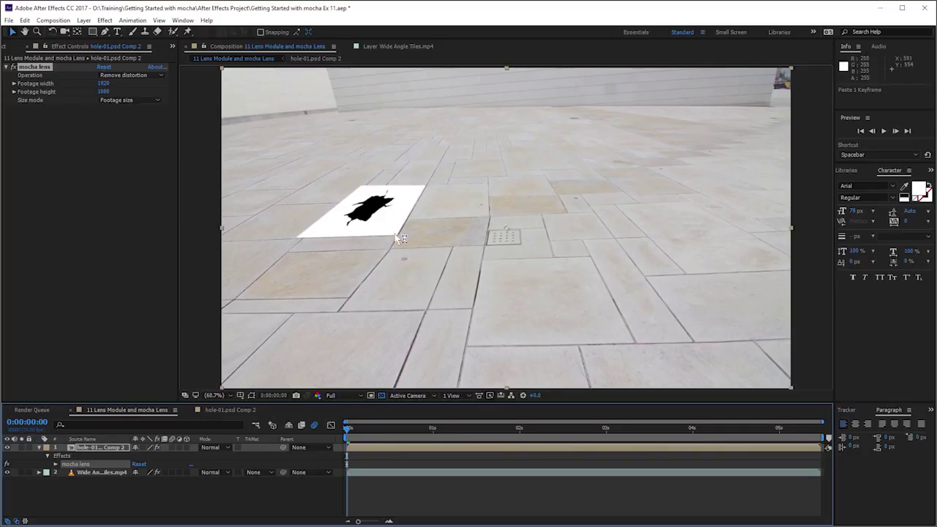
# Set the mocha lens effect's operation to Apply distortion and play the composition to check the hole against the paving
pyautogui.click(13, 68)
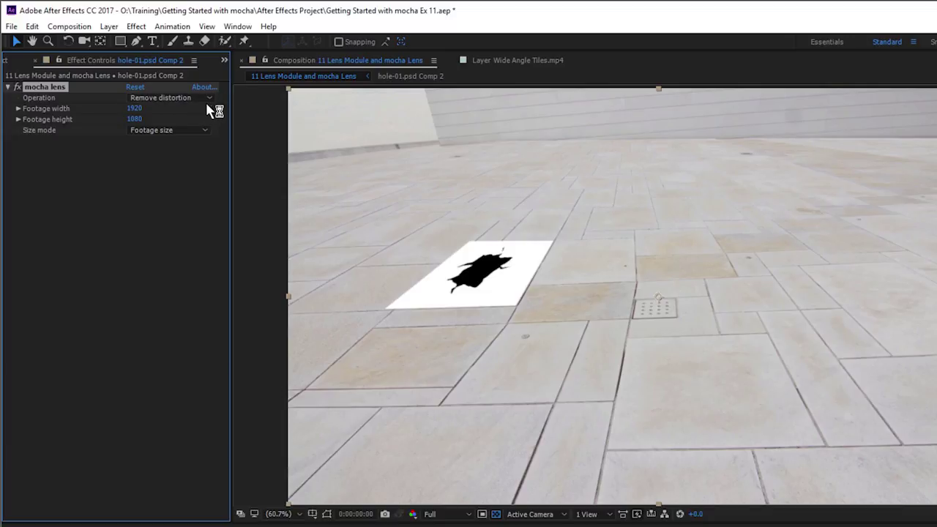
pyautogui.click(209, 102)
pyautogui.click(204, 99)
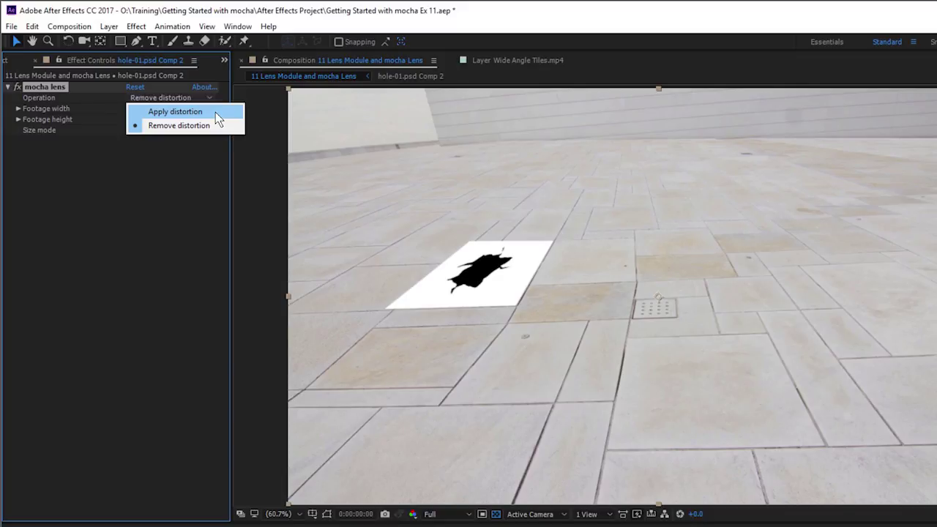
pyautogui.click(215, 111)
pyautogui.press('space')
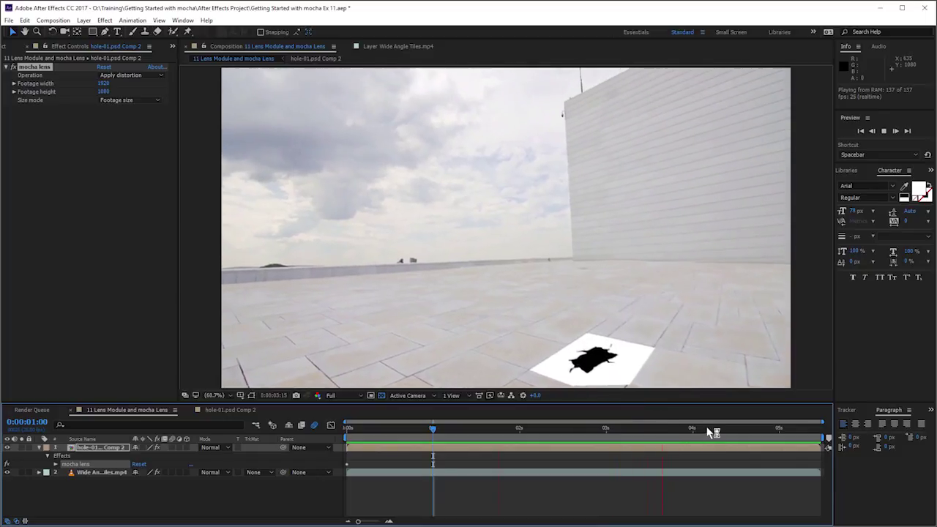
# Stop playback, go to 0:00:03:24 and enlarge hole-01.psd Comp 2 to a width of 2250 px with the aspect ratio locked
pyautogui.press('space')
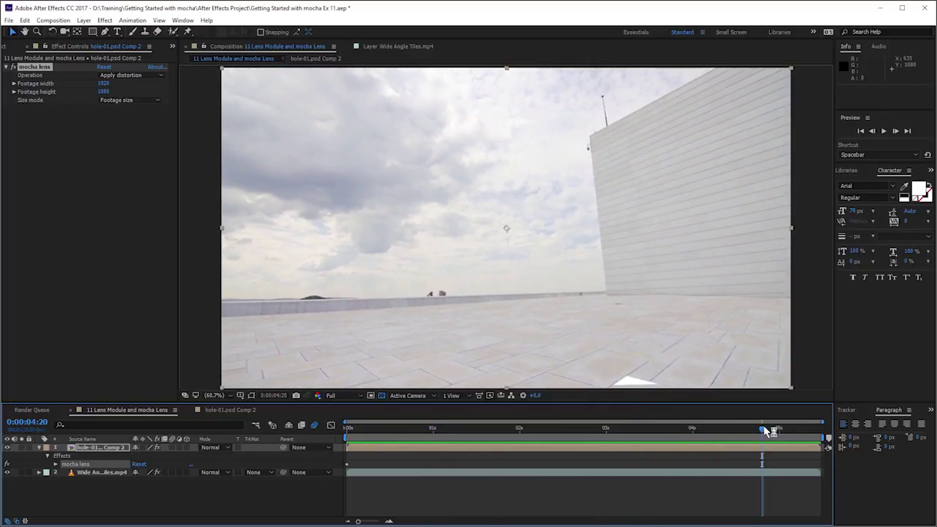
pyautogui.moveTo(761, 428); pyautogui.dragTo(689, 428)
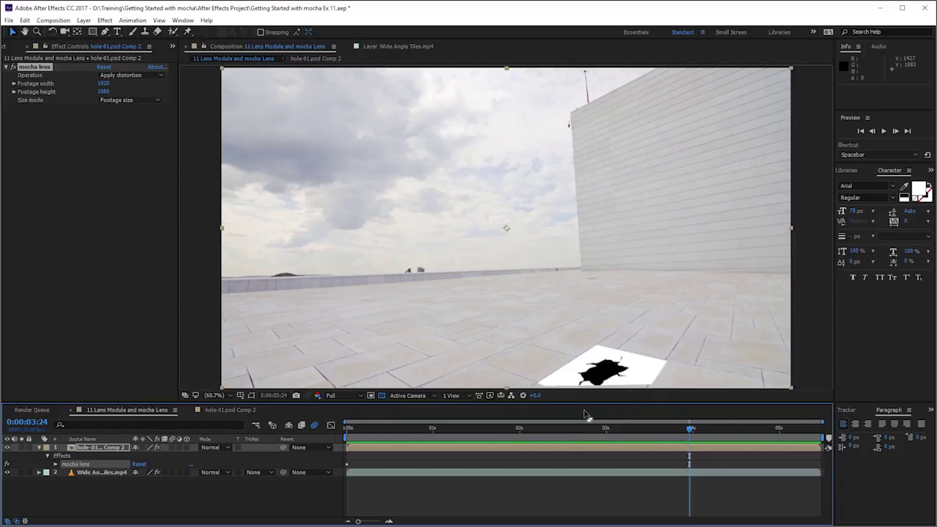
pyautogui.doubleClick(106, 448)
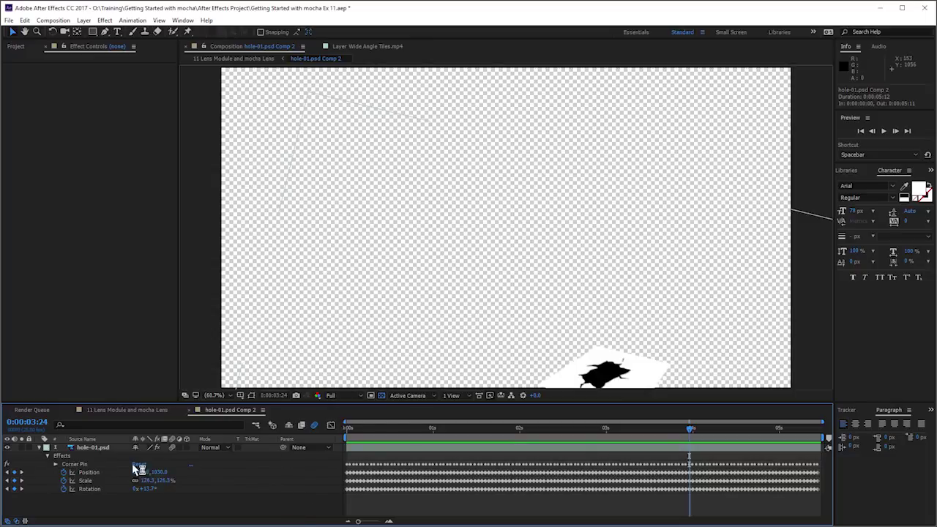
pyautogui.click(53, 20)
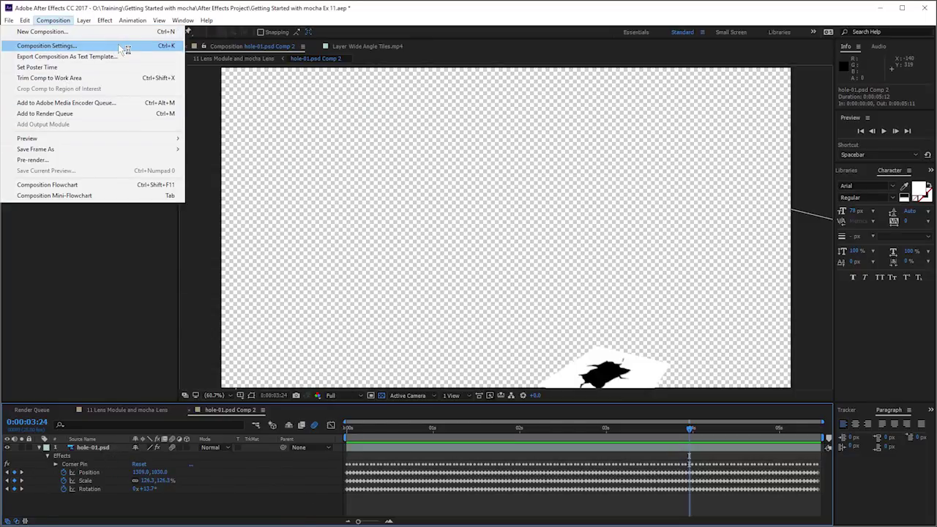
pyautogui.click(48, 45)
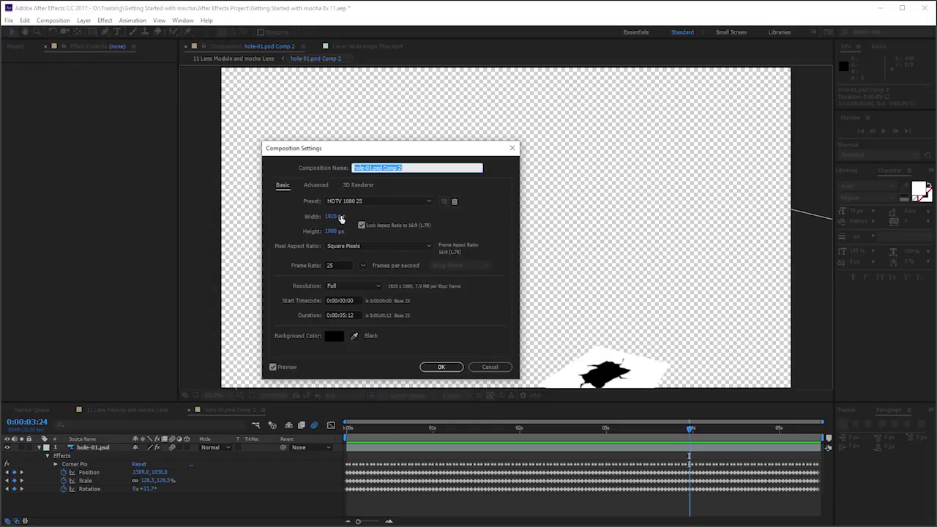
pyautogui.moveTo(332, 220); pyautogui.dragTo(488, 267)
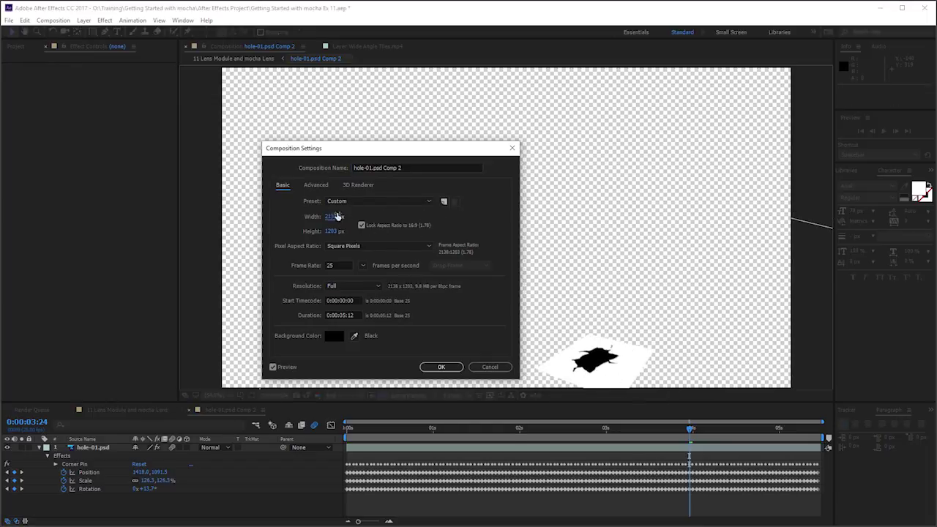
pyautogui.moveTo(336, 218); pyautogui.dragTo(358, 244)
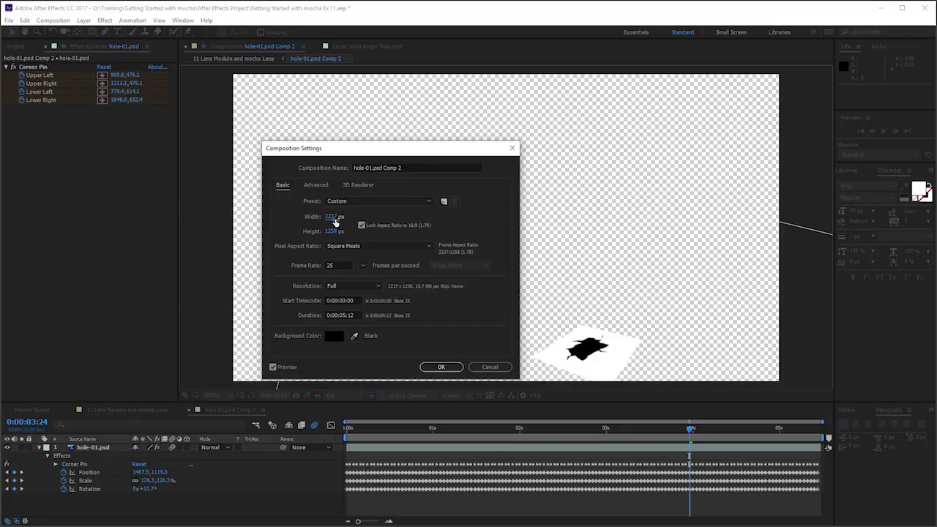
pyautogui.click(332, 219)
pyautogui.write('2250')
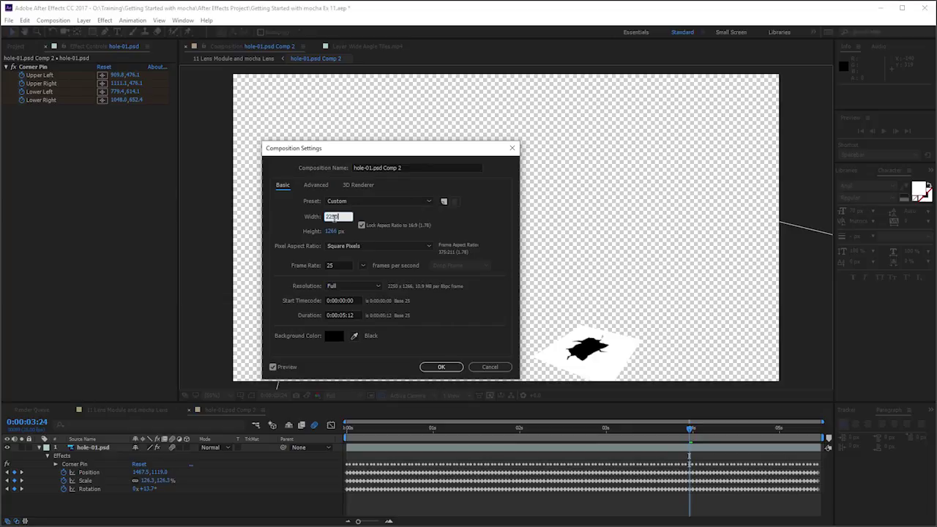
pyautogui.press('Return')
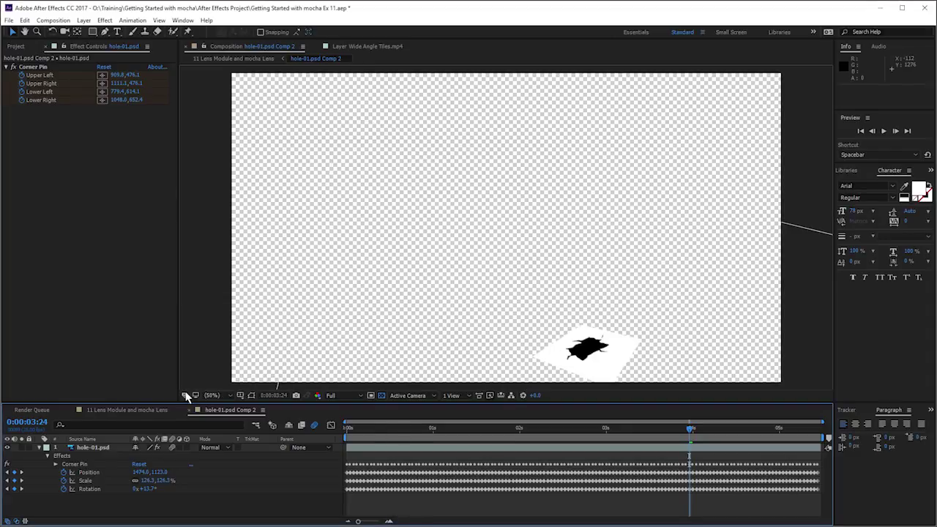
# Return to the 11 Lens Module and mocha Lens composition and scrub towards 0:00:05:07 to check the hole graphic at the frame's lower edge
pyautogui.click(145, 409)
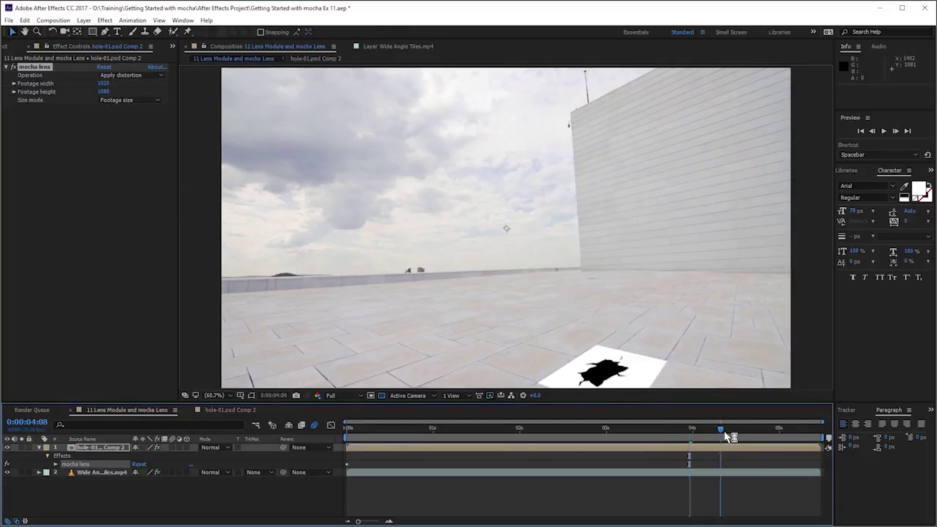
pyautogui.click(752, 430)
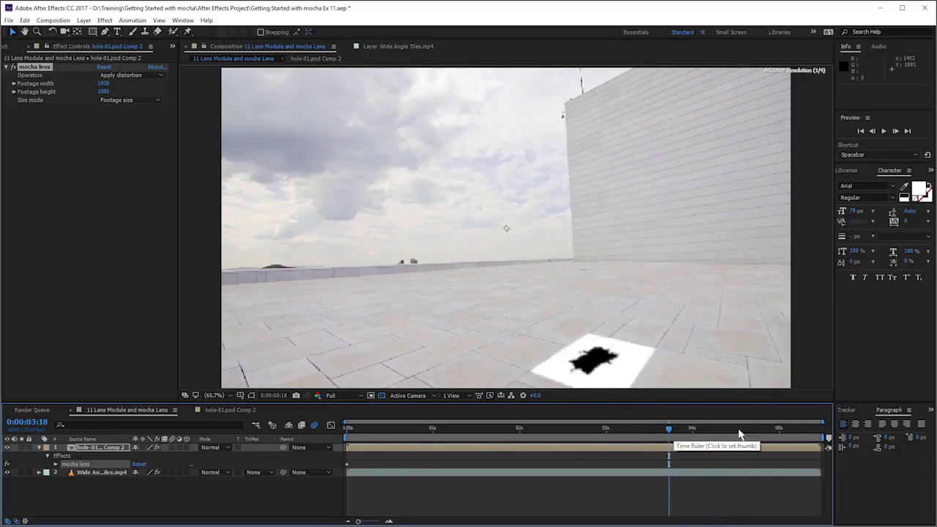
pyautogui.click(785, 431)
pyautogui.click(804, 431)
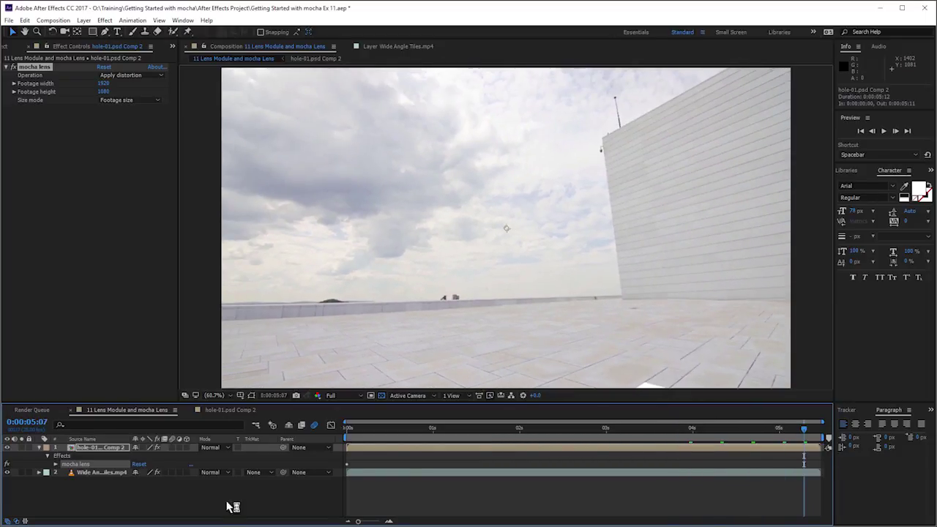
# Set the hole-01.psd Comp 2 layer's blending mode to Multiply and play the composition
pyautogui.click(226, 444)
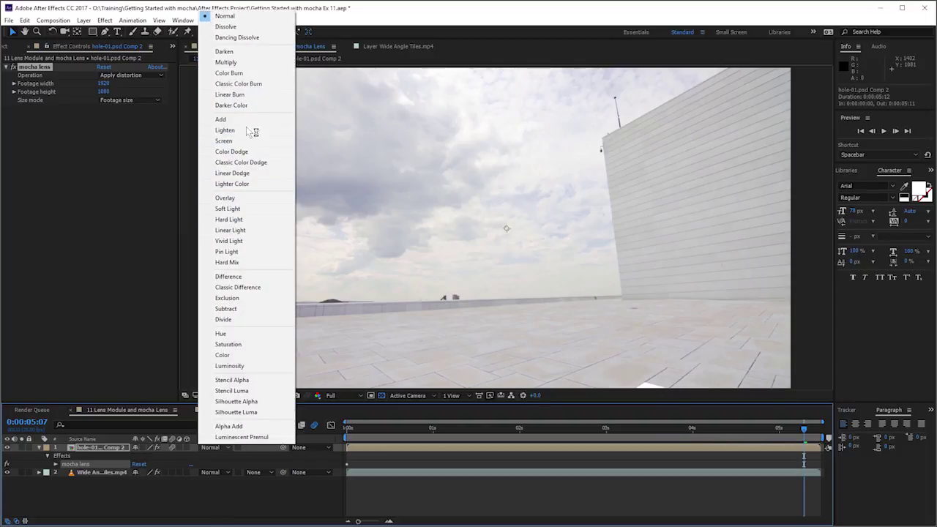
pyautogui.click(227, 62)
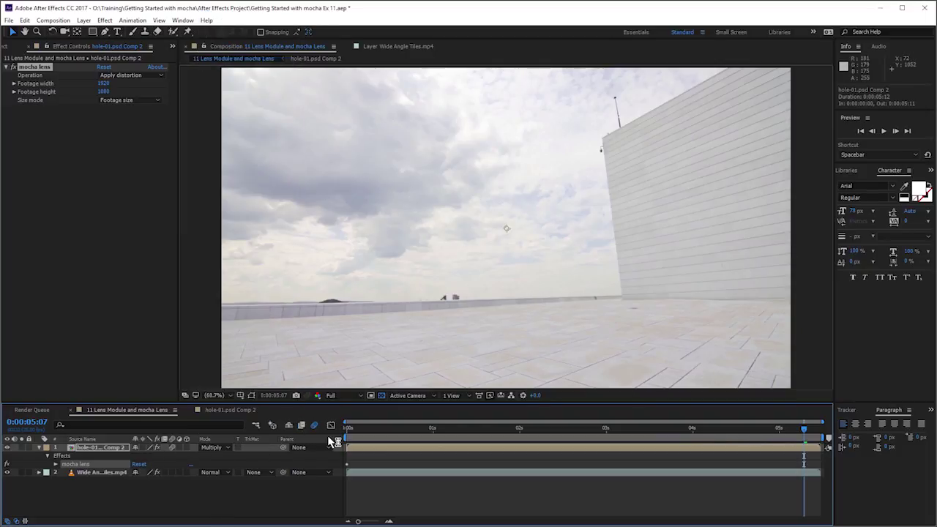
pyautogui.press('space')
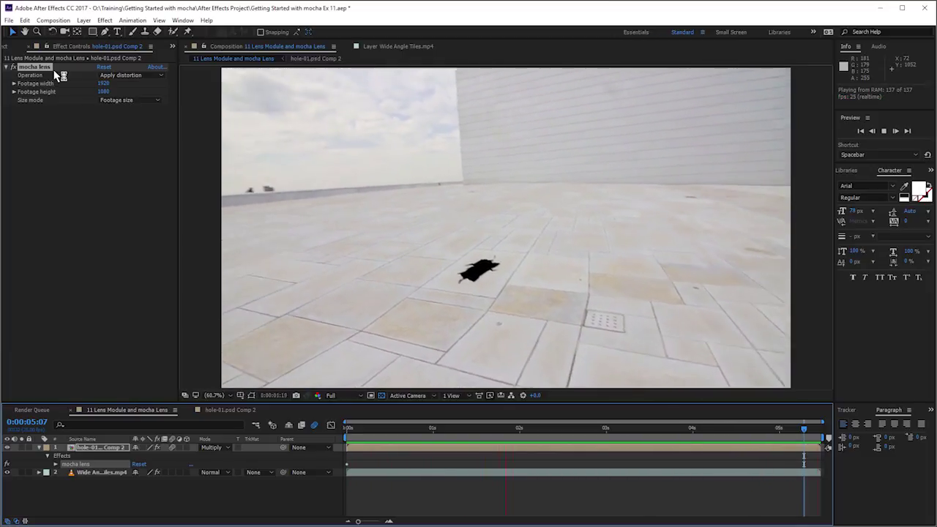
# Switch to the 11-16.mocha project in mocha Pro and set the Lens module's calibration model to 1-Parameter
pyautogui.click(43, 403)
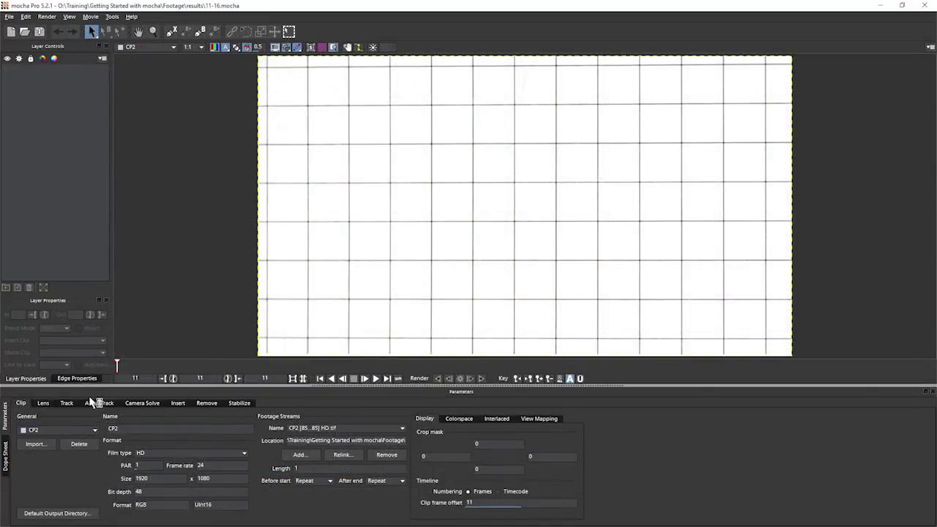
pyautogui.click(43, 403)
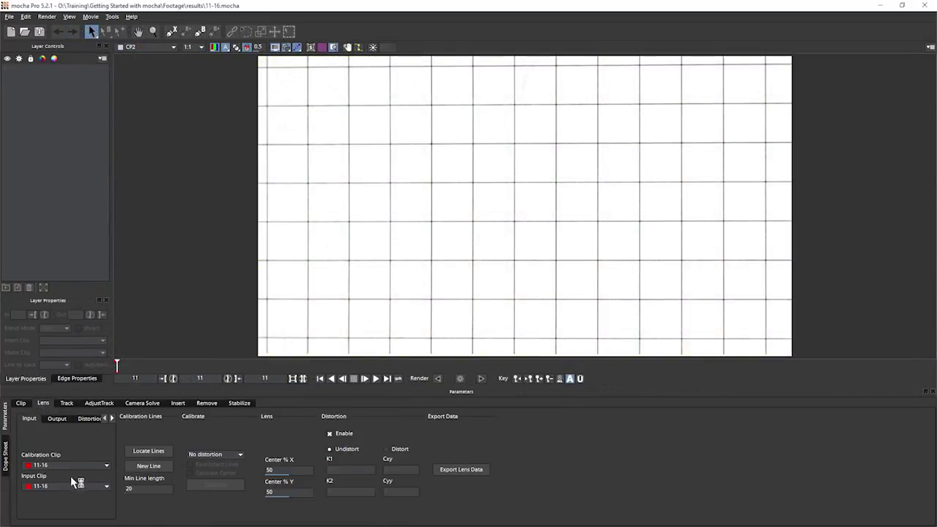
pyautogui.click(234, 454)
pyautogui.click(212, 466)
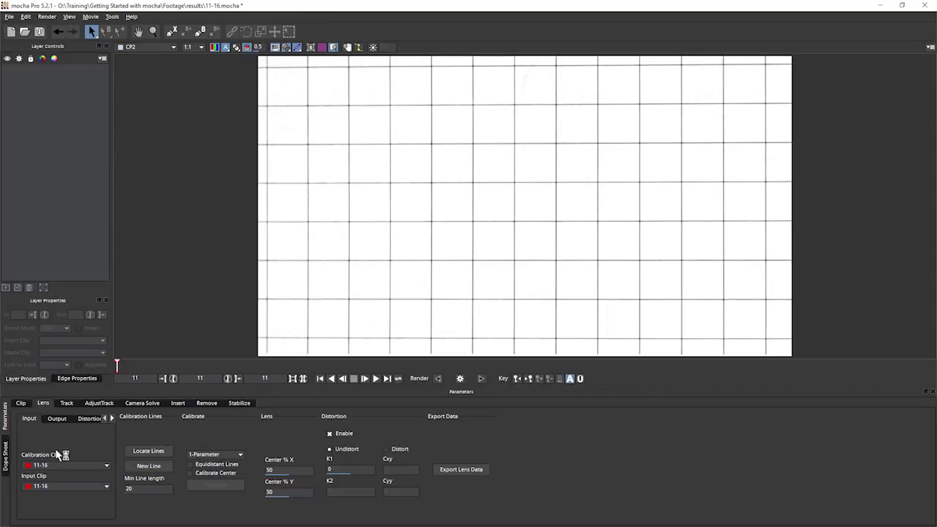
# Compare the grid distortion of the two 11-16 clips and the CP2 clip in the viewer, finishing on CP2
pyautogui.click(165, 46)
pyautogui.click(167, 62)
pyautogui.click(158, 51)
pyautogui.click(158, 71)
pyautogui.click(159, 49)
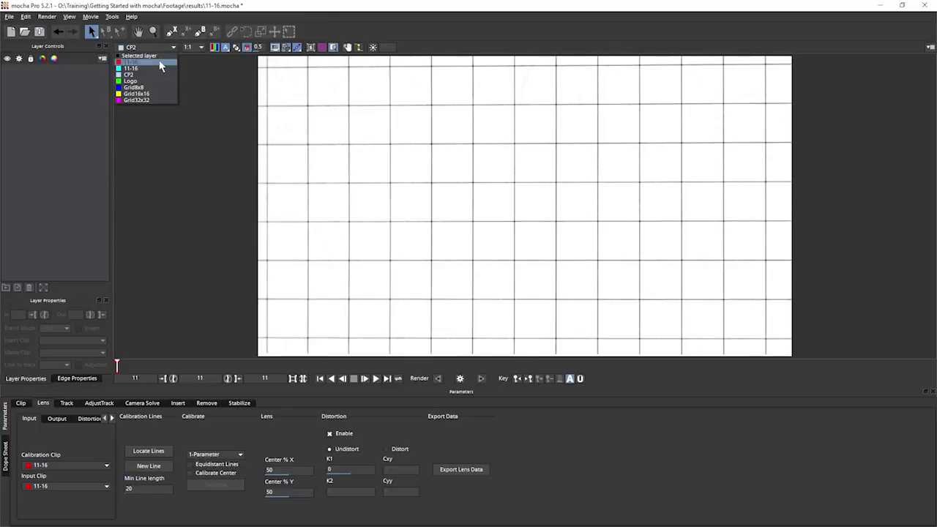
pyautogui.click(167, 63)
pyautogui.click(164, 48)
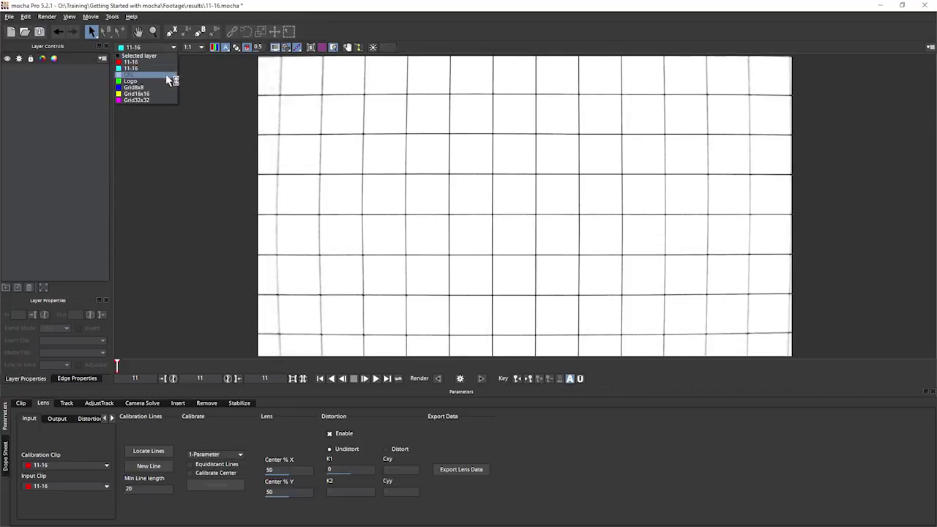
pyautogui.click(165, 71)
pyautogui.click(166, 49)
pyautogui.click(168, 63)
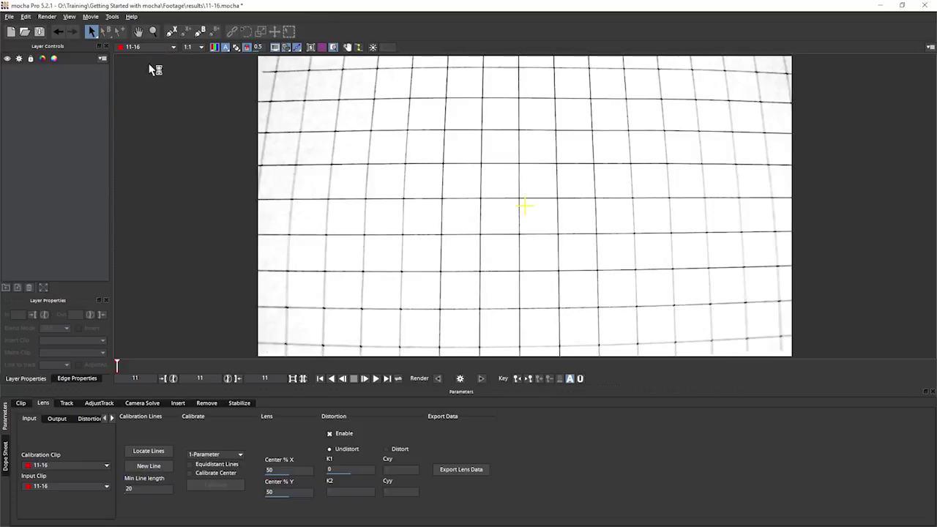
pyautogui.click(164, 48)
pyautogui.click(159, 70)
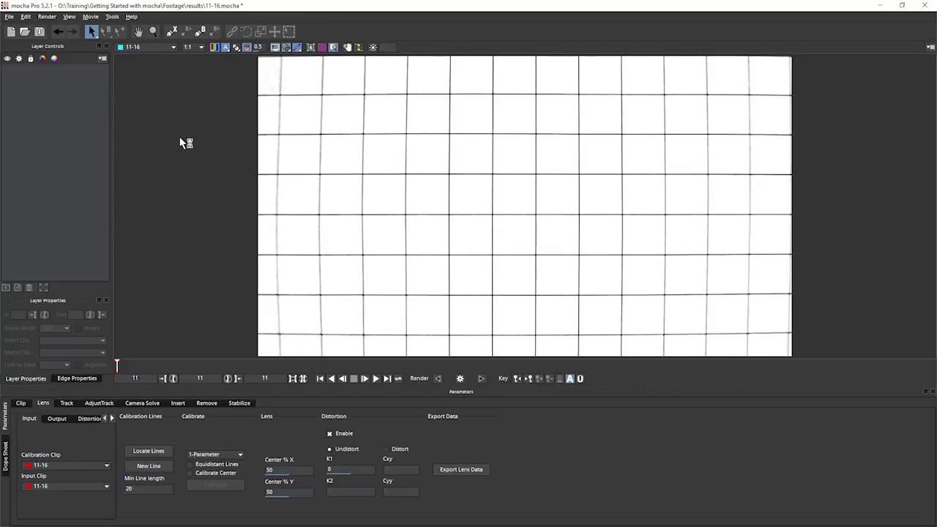
pyautogui.click(165, 47)
pyautogui.click(165, 74)
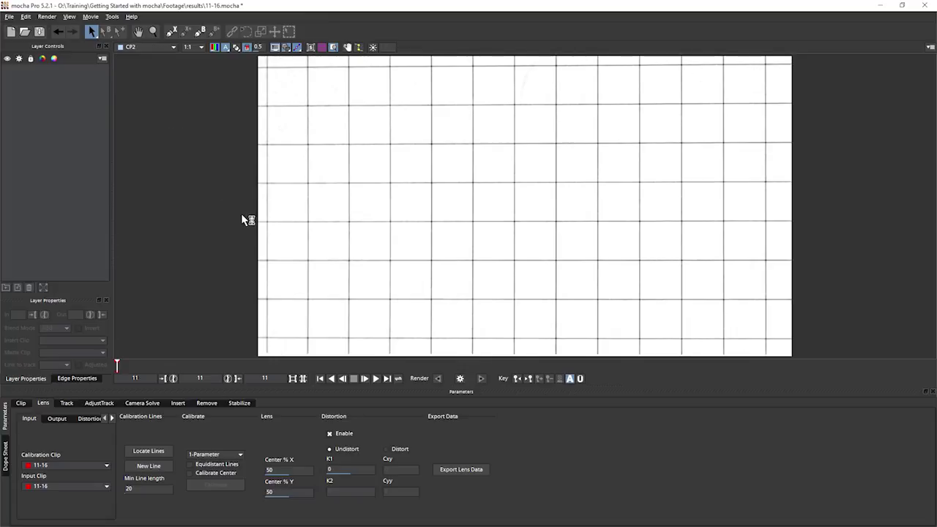